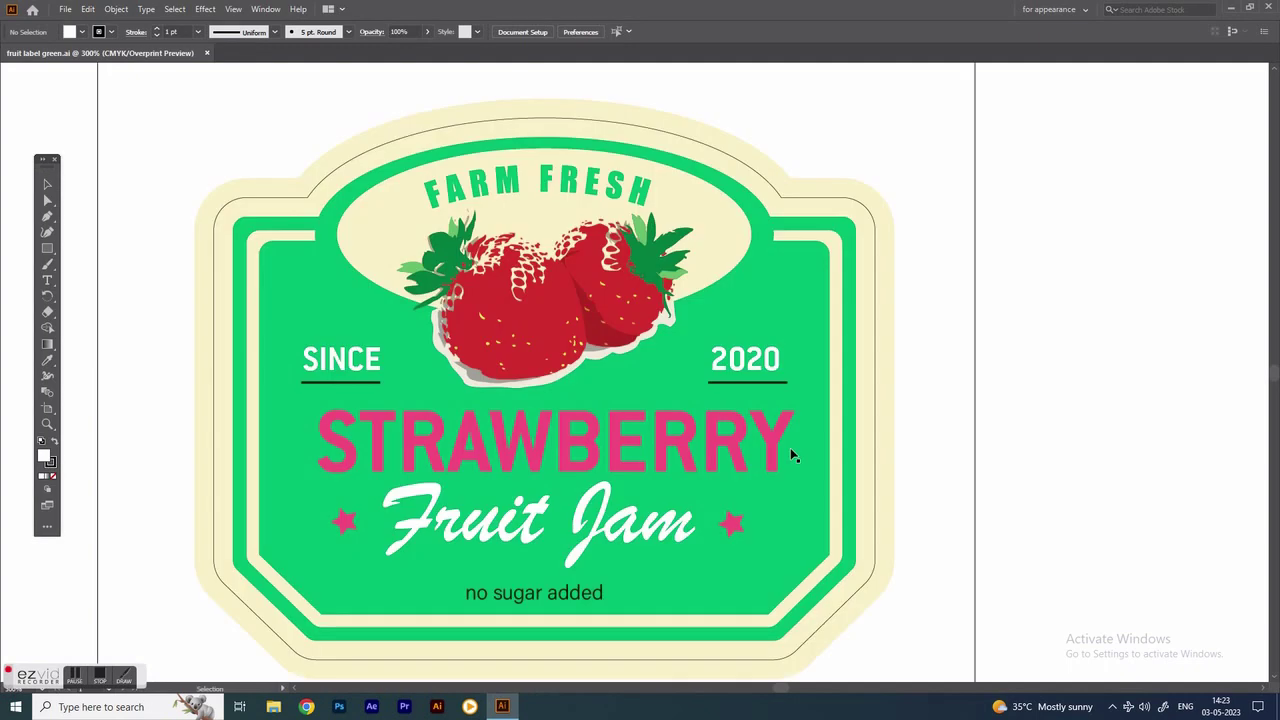
# Show the Appearance panel and nudge it slightly to the right.
pyautogui.click(265, 9)
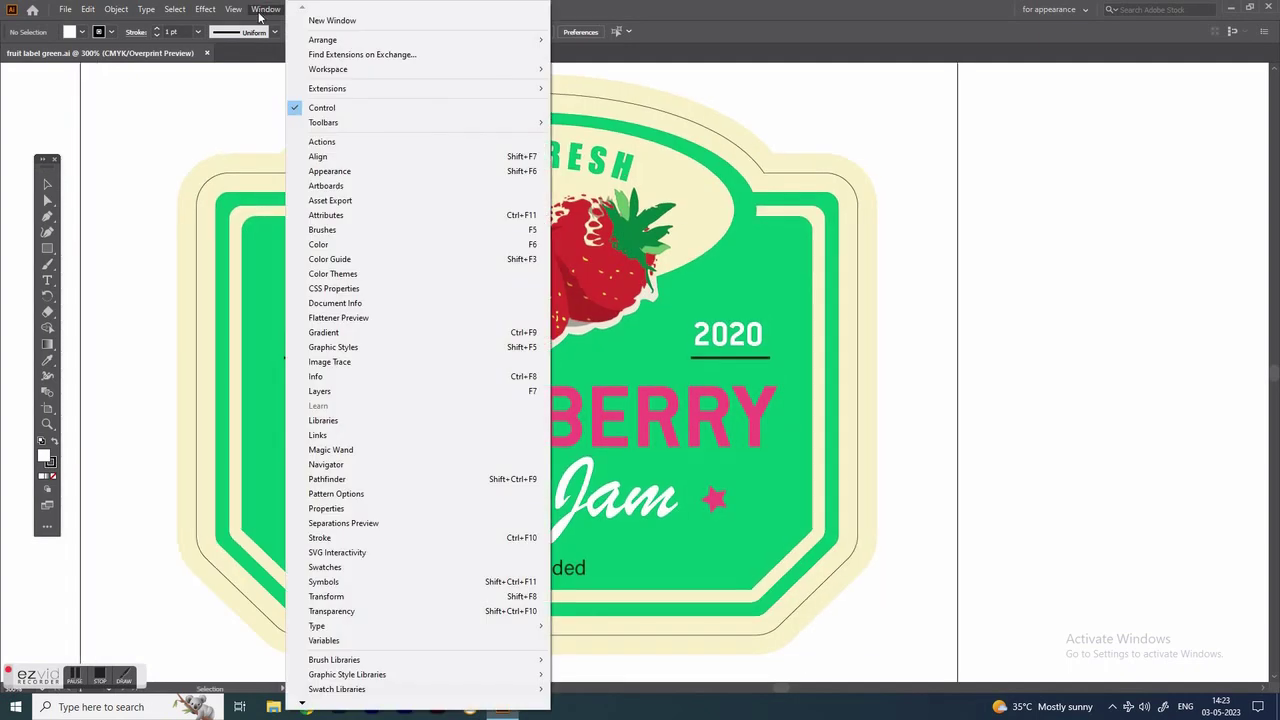
pyautogui.click(318, 172)
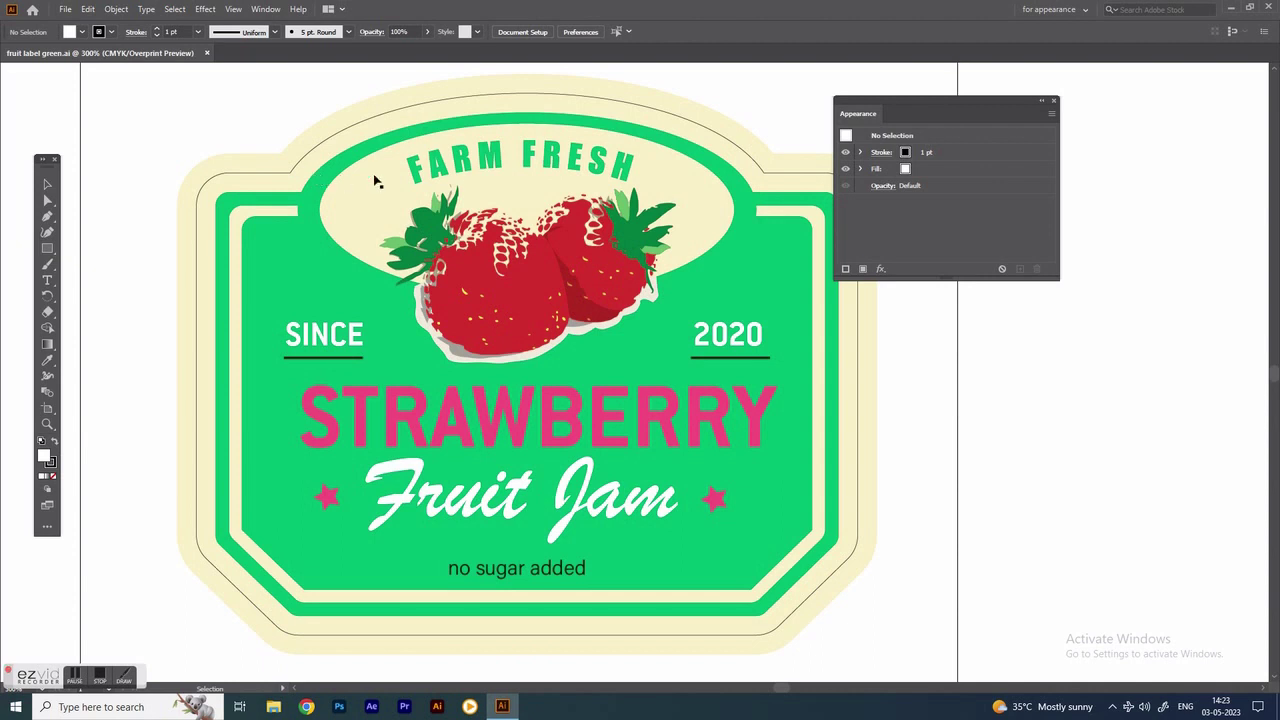
pyautogui.moveTo(846, 104); pyautogui.dragTo(897, 110)
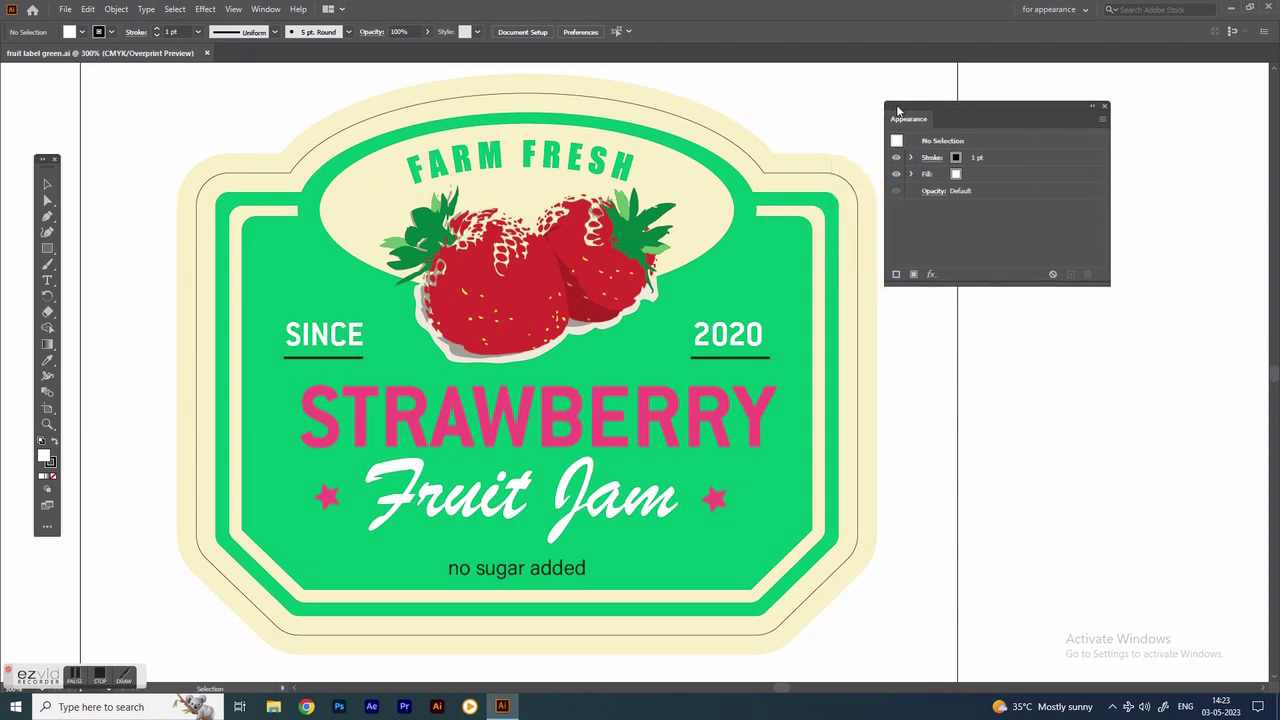
# Duplicate the STRAWBERRY title's pink fill and offset the copy by 0.12 mm.
pyautogui.click(713, 415)
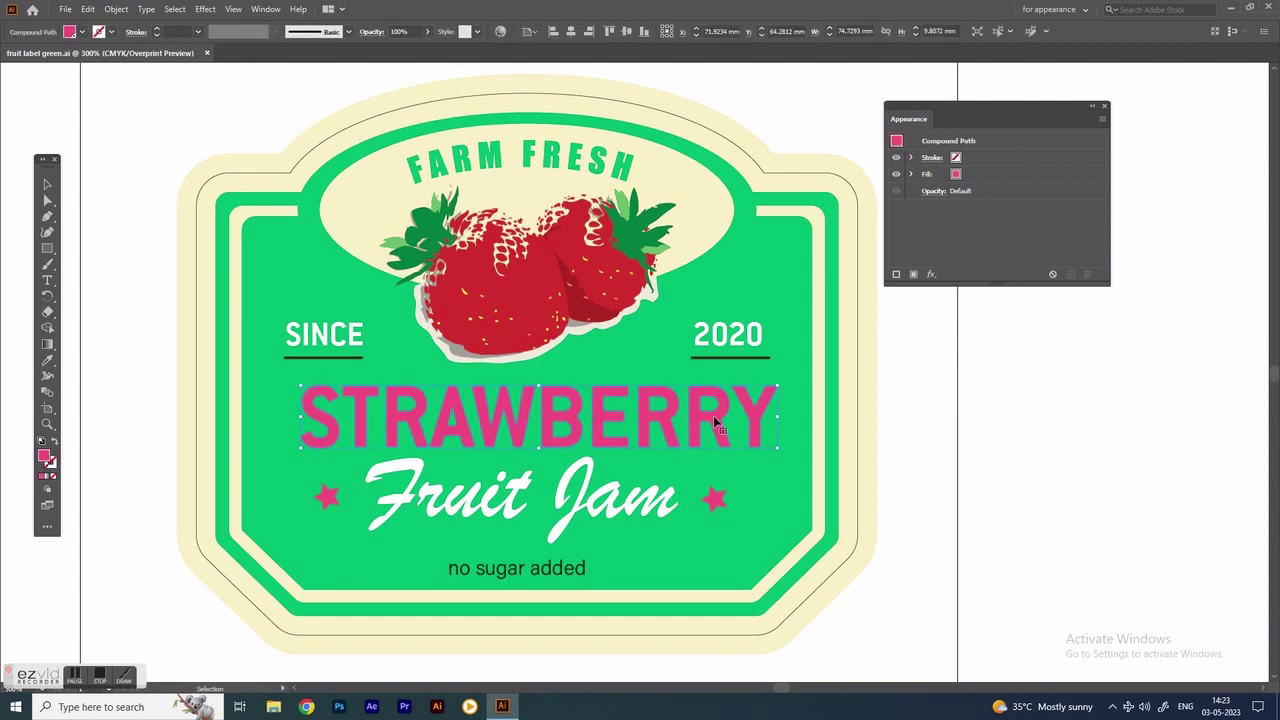
pyautogui.click(997, 176)
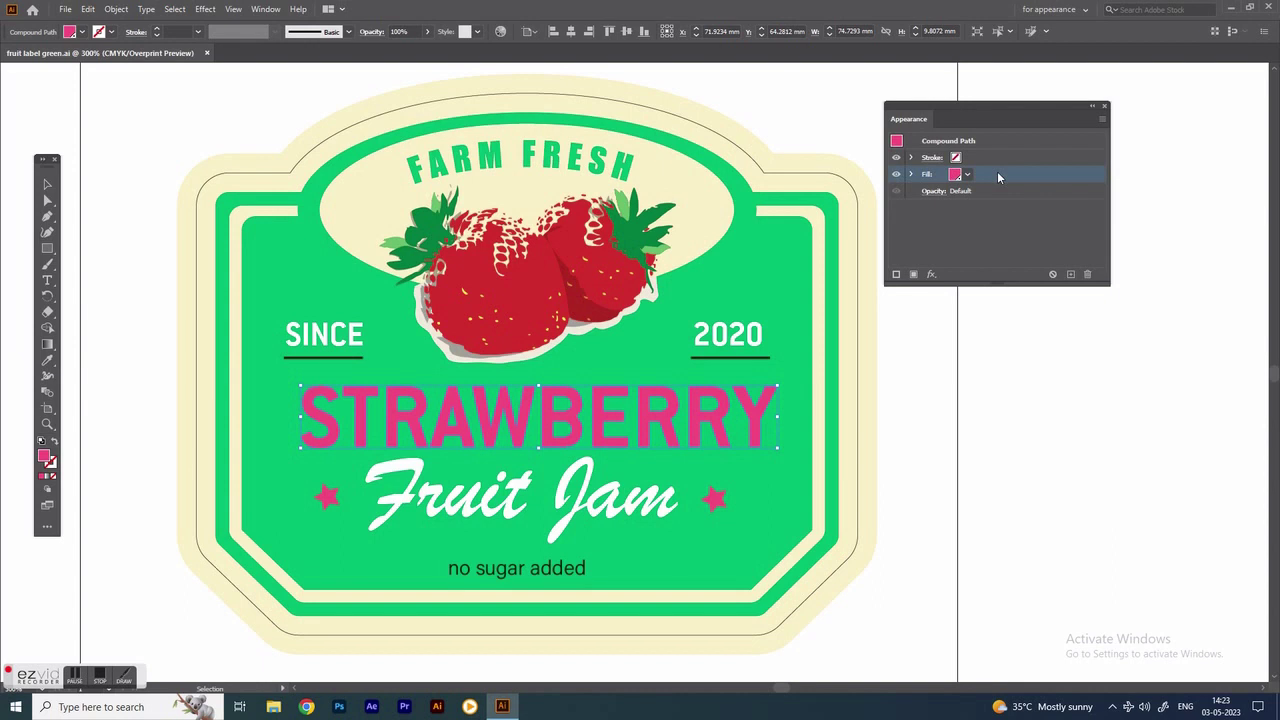
pyautogui.click(913, 274)
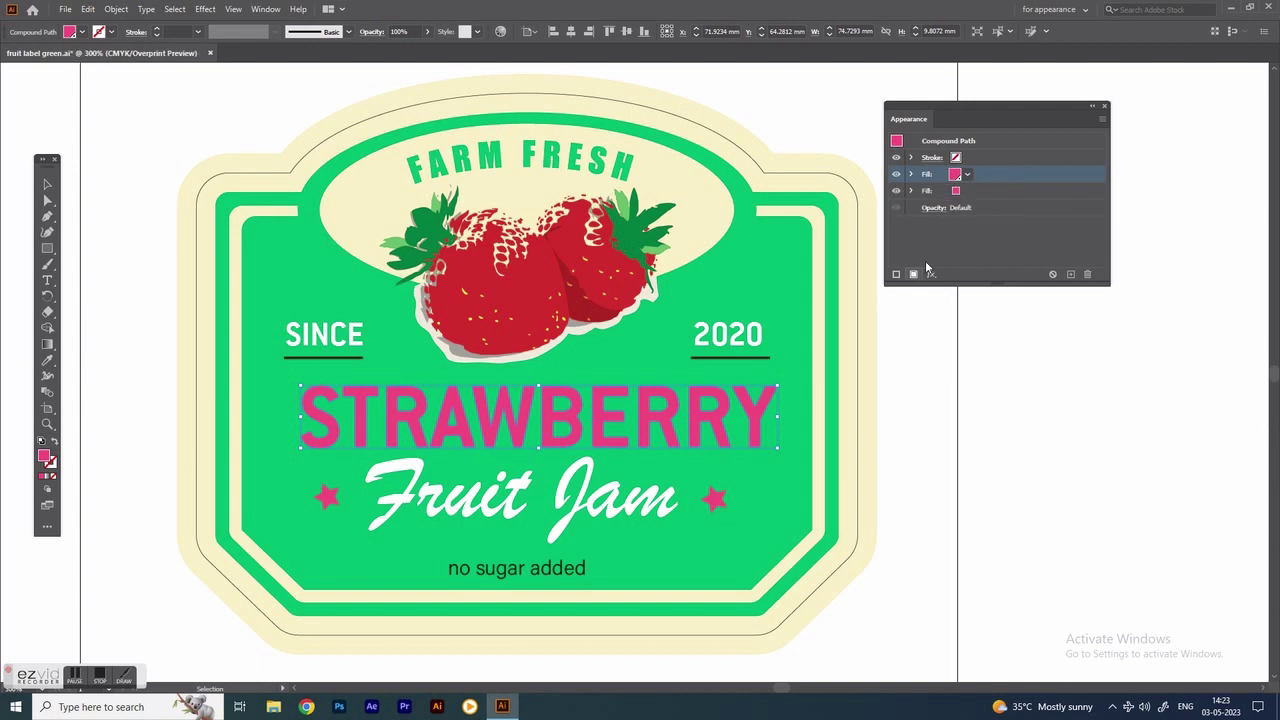
pyautogui.click(994, 190)
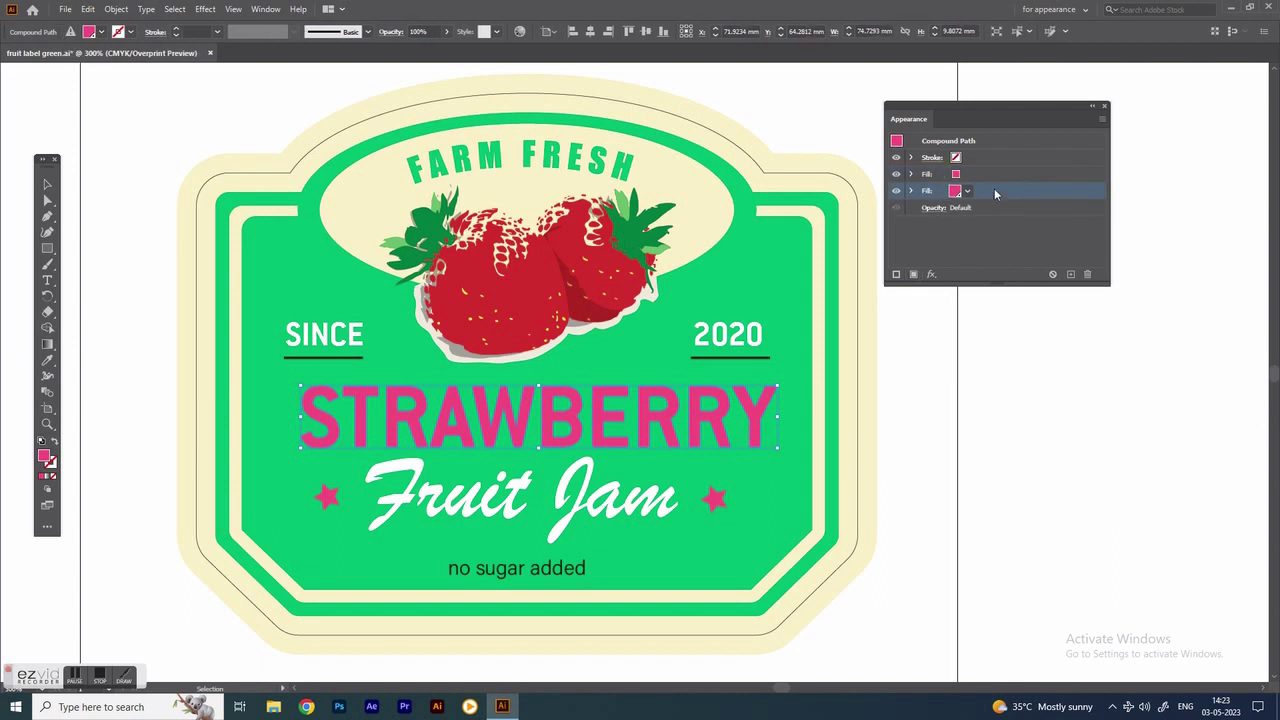
pyautogui.click(931, 275)
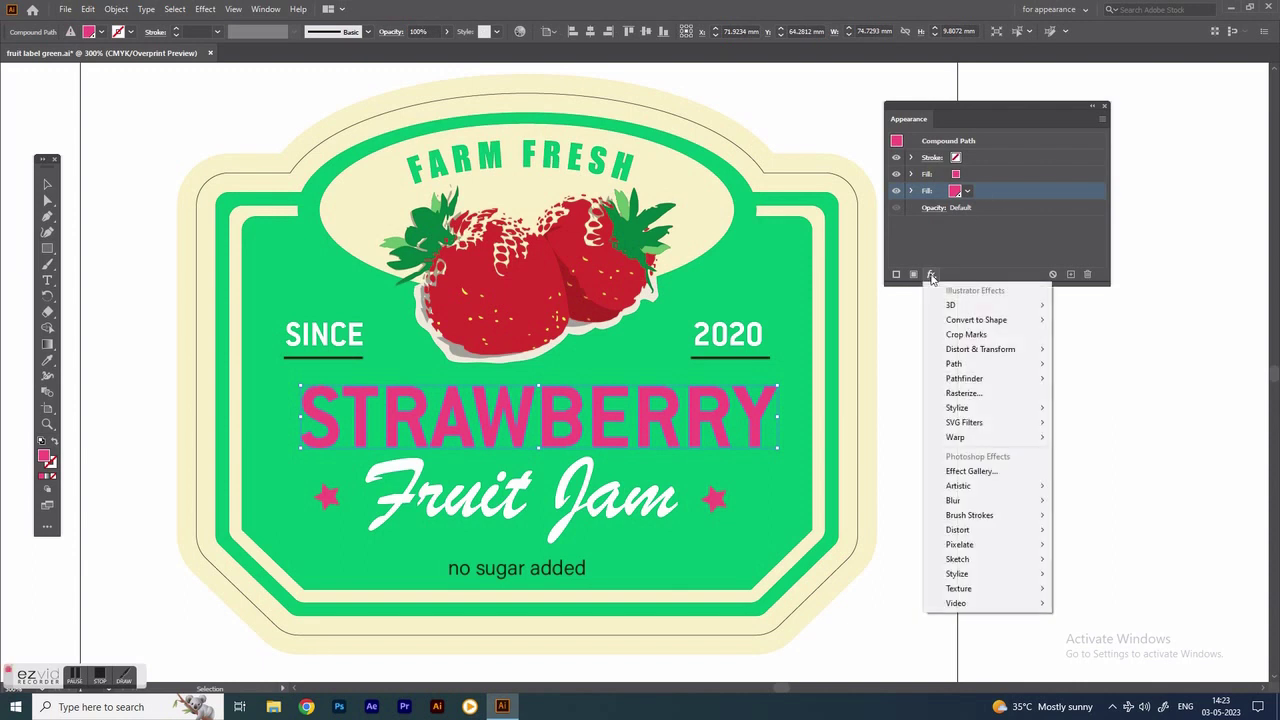
pyautogui.moveTo(954, 364)
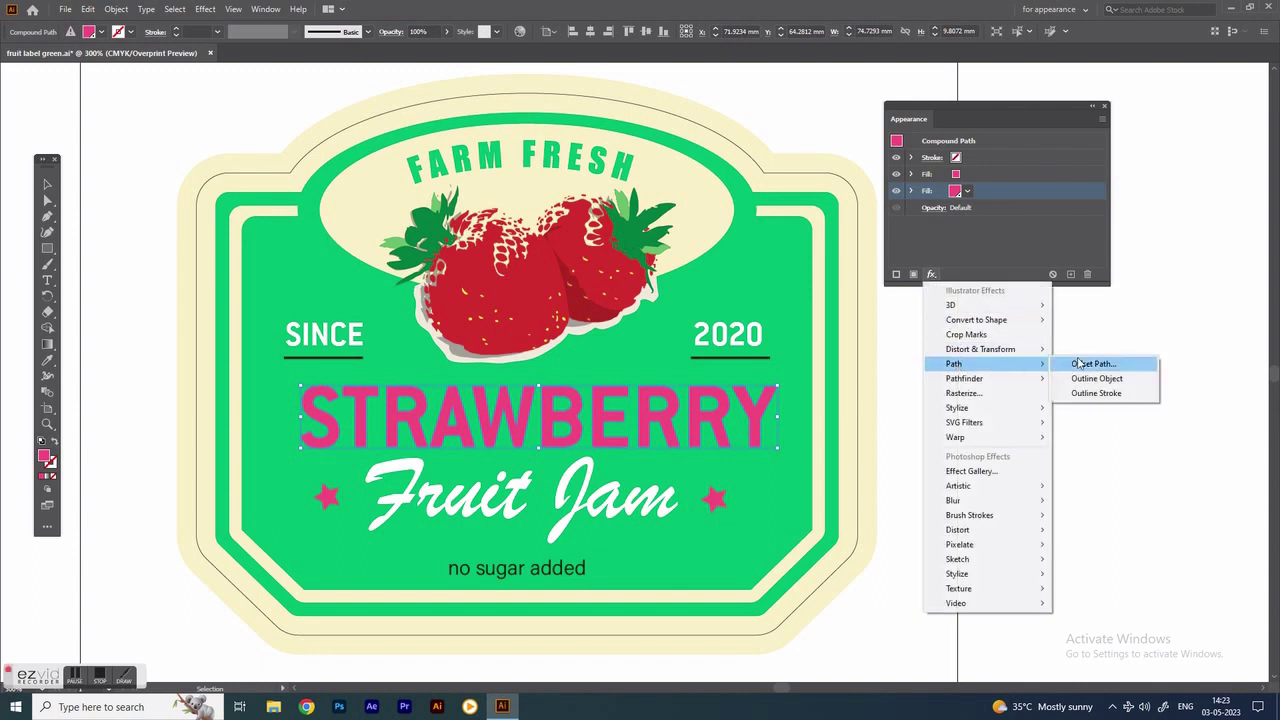
pyautogui.click(1089, 366)
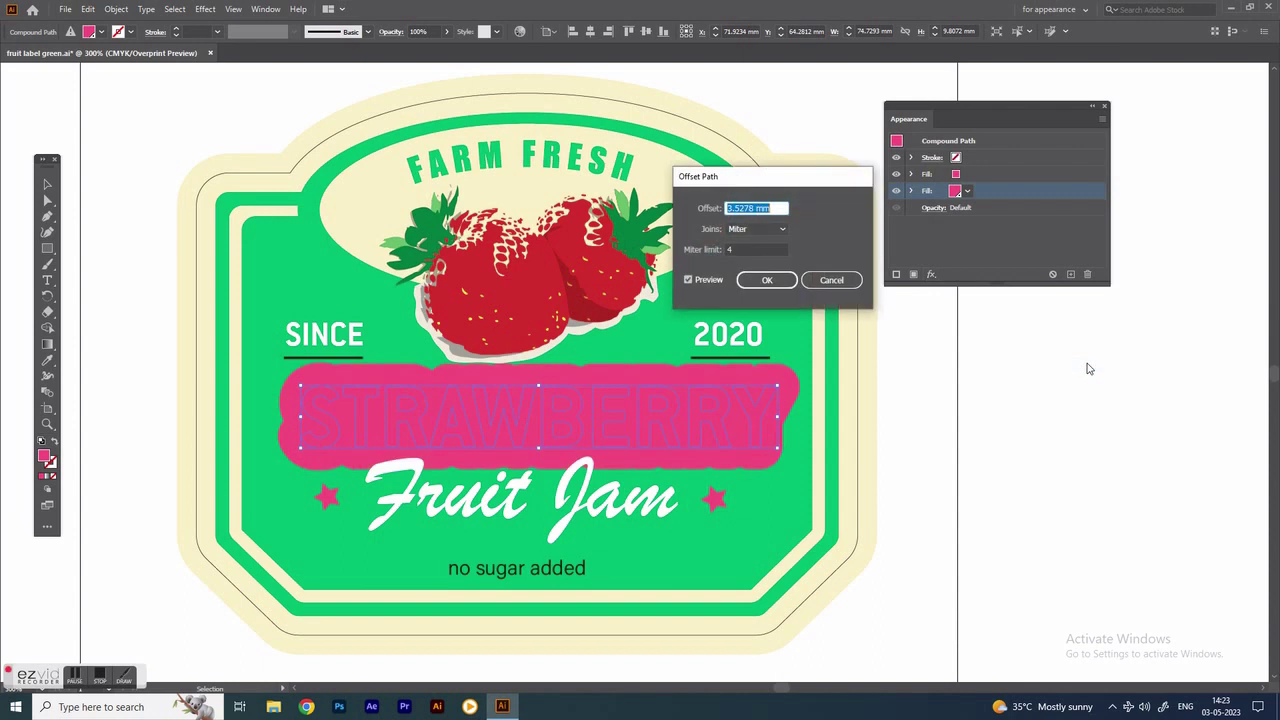
pyautogui.write('0.12')
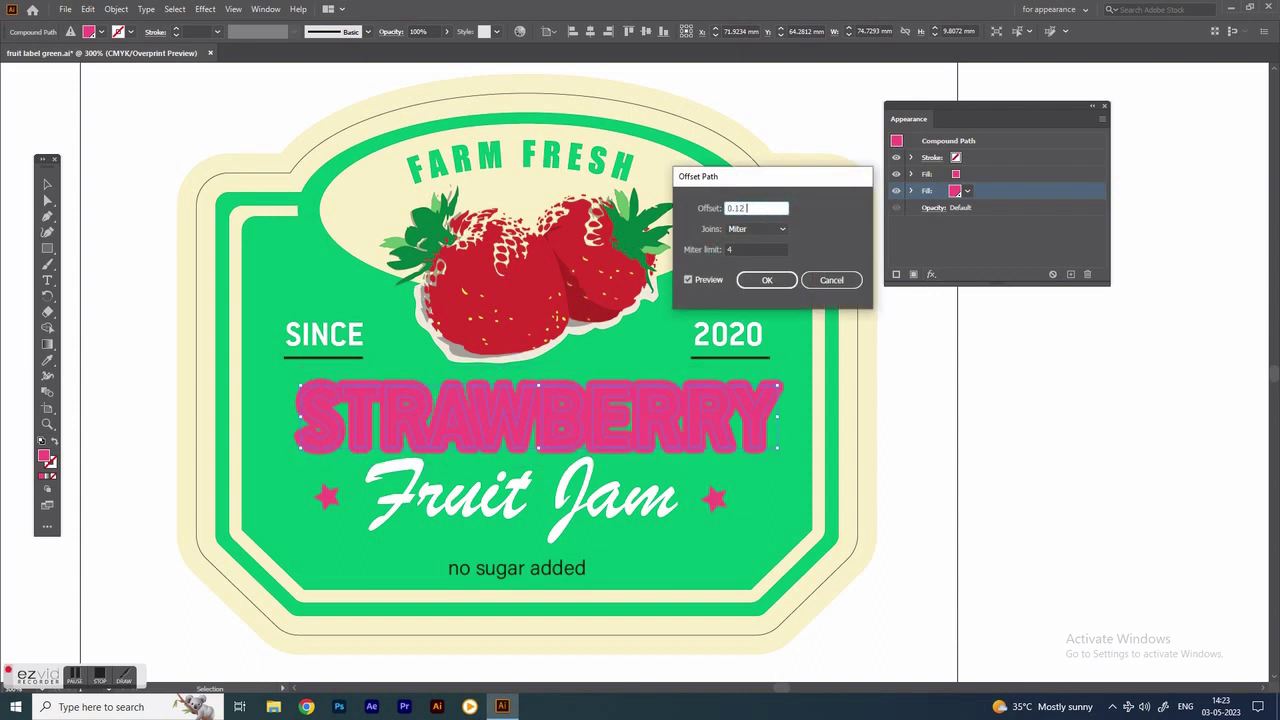
pyautogui.write(' mm')
pyautogui.click(767, 281)
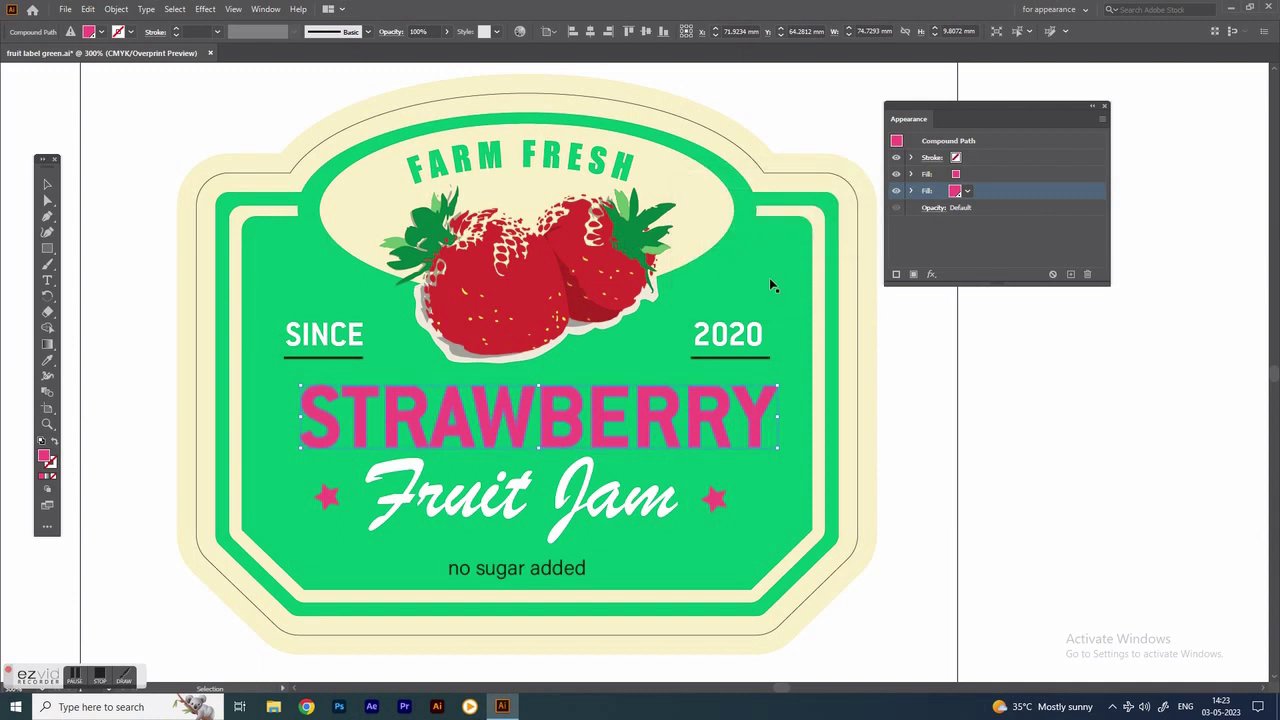
# Set the offset pink fill to Darken blending, leaving the other fill at Normal.
pyautogui.click(266, 9)
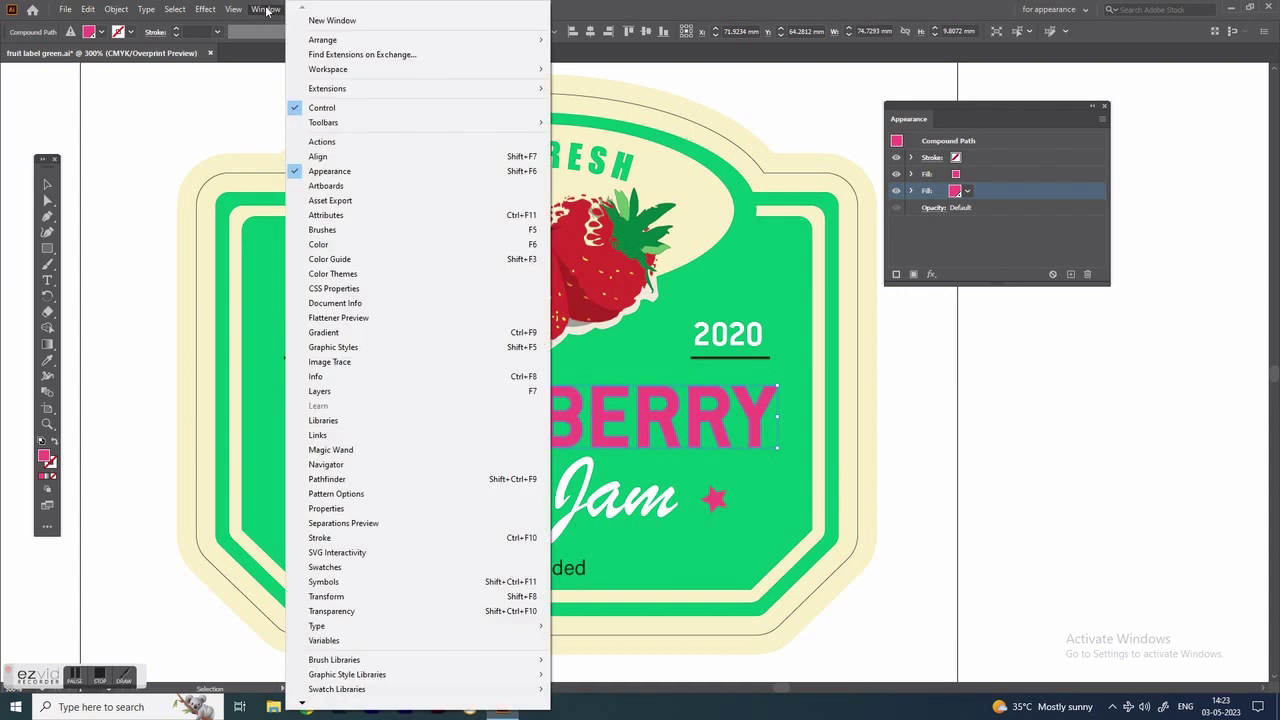
pyautogui.click(327, 611)
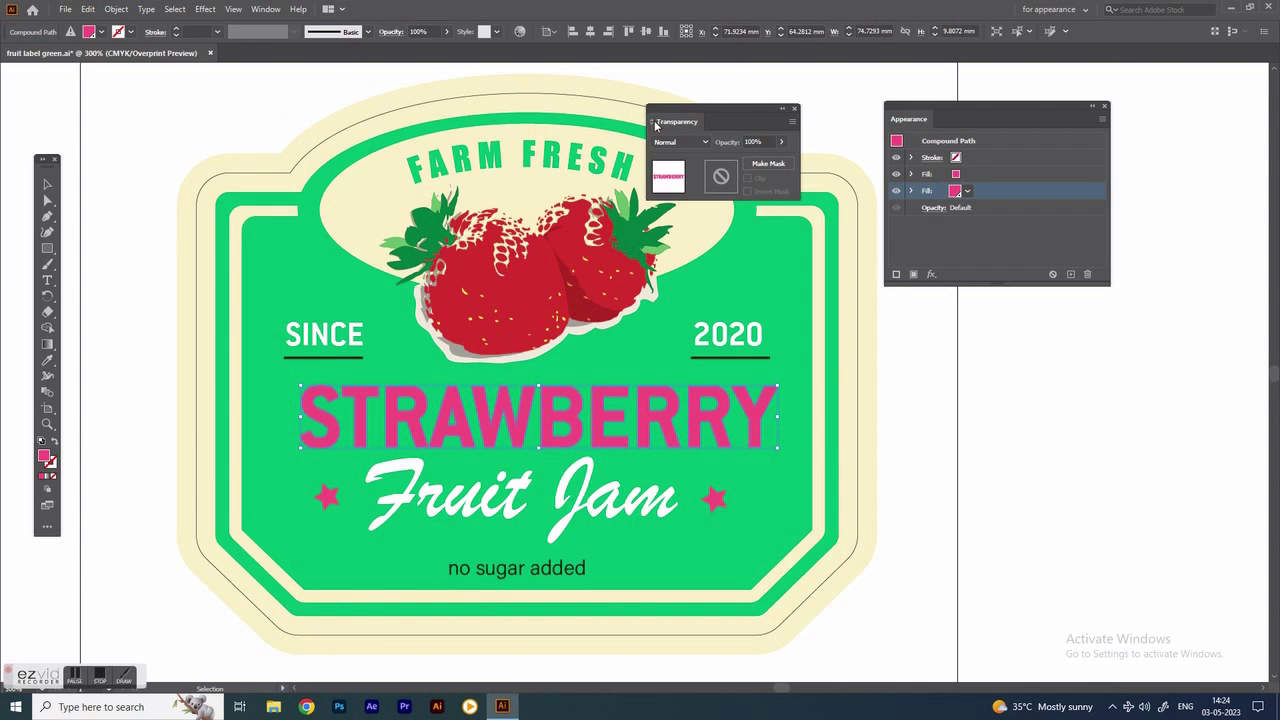
pyautogui.click(704, 143)
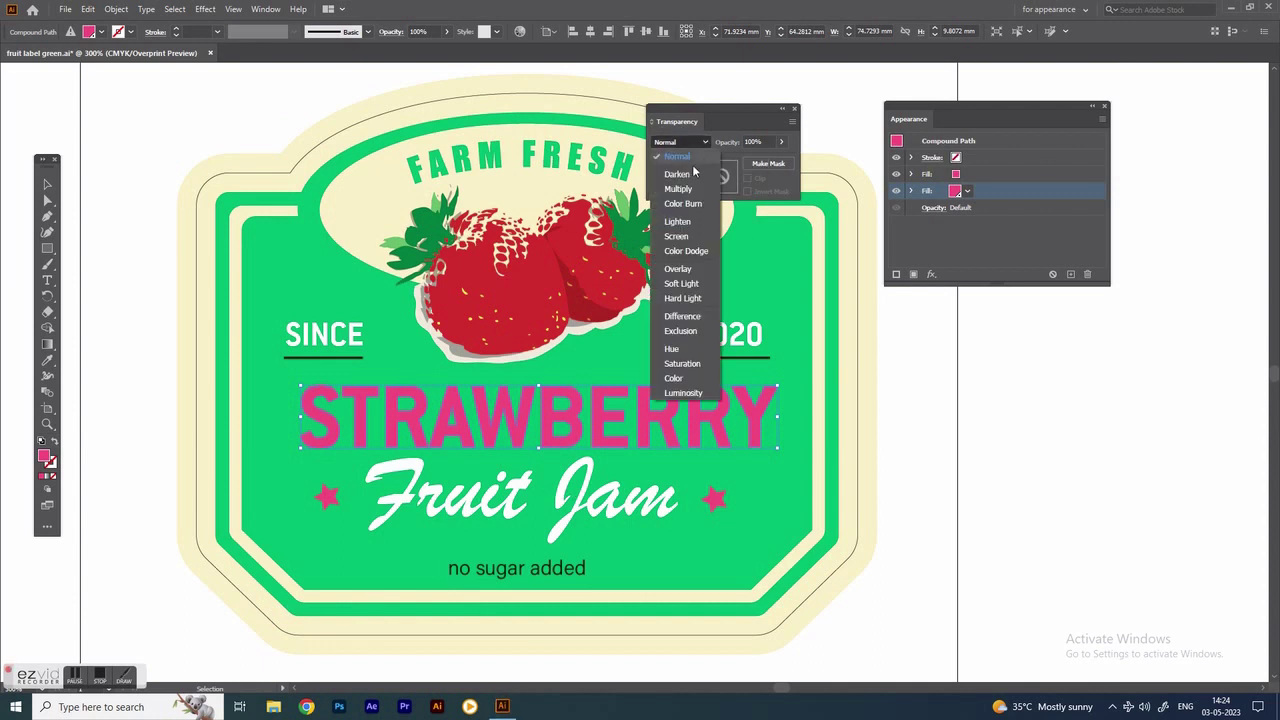
pyautogui.press('Escape')
pyautogui.press('Down')
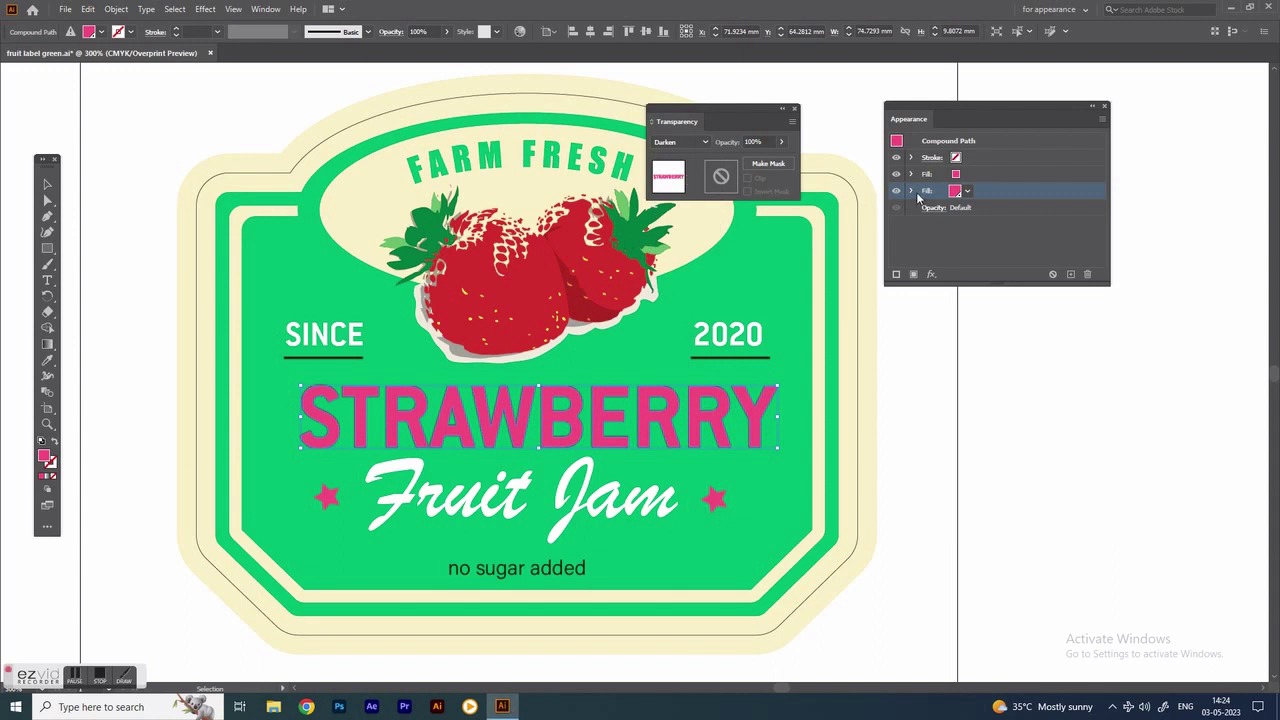
pyautogui.click(993, 173)
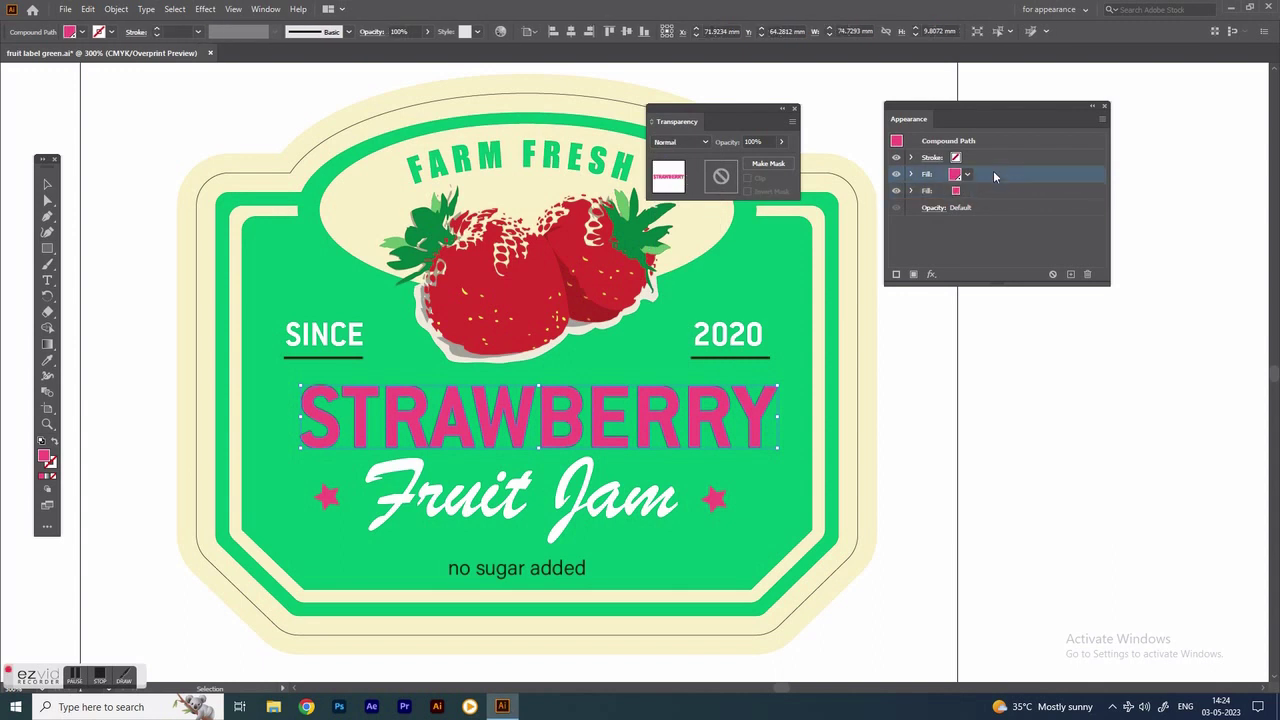
pyautogui.click(706, 143)
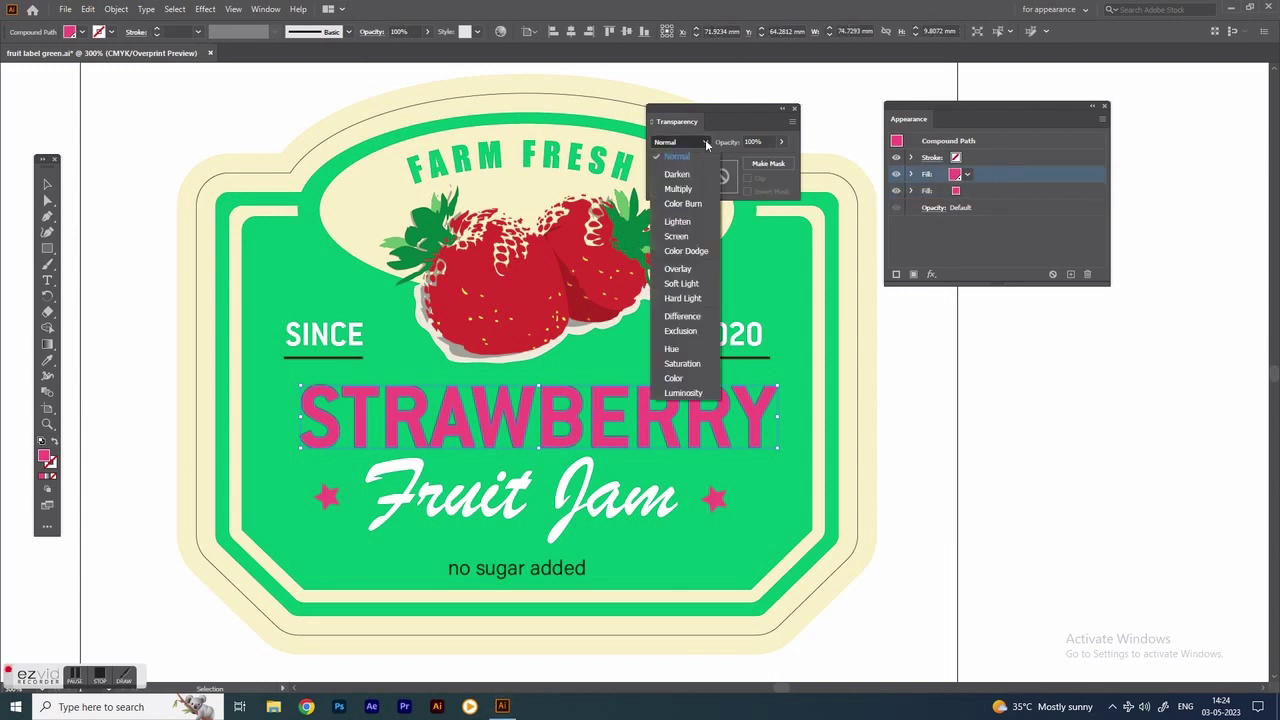
pyautogui.click(670, 159)
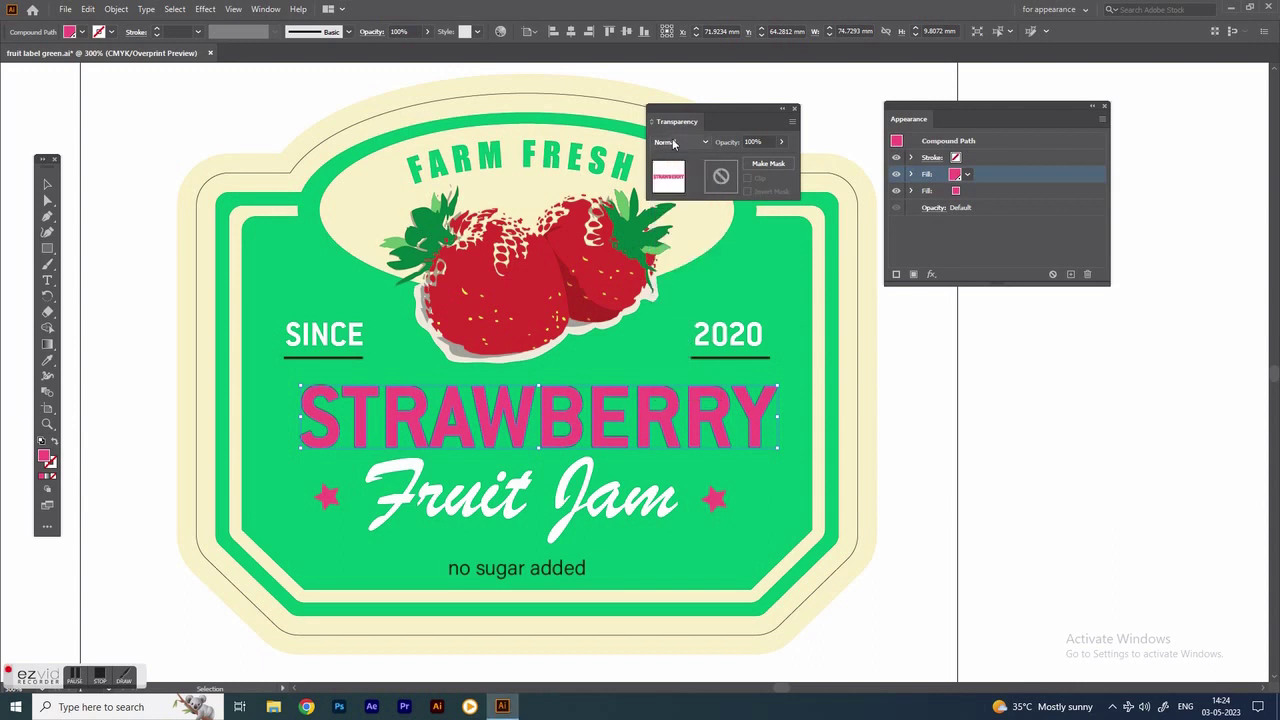
pyautogui.click(795, 109)
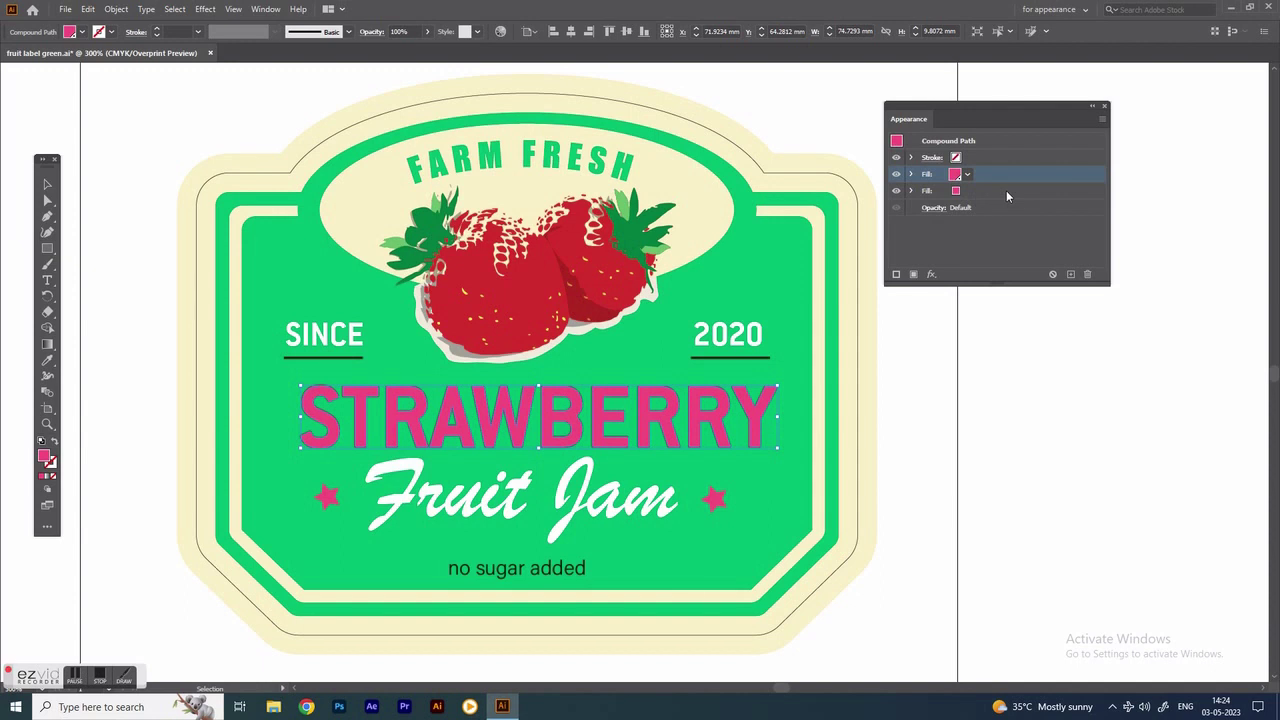
# Show the Graphic Styles panel lined up under the Appearance panel.
pyautogui.click(1006, 191)
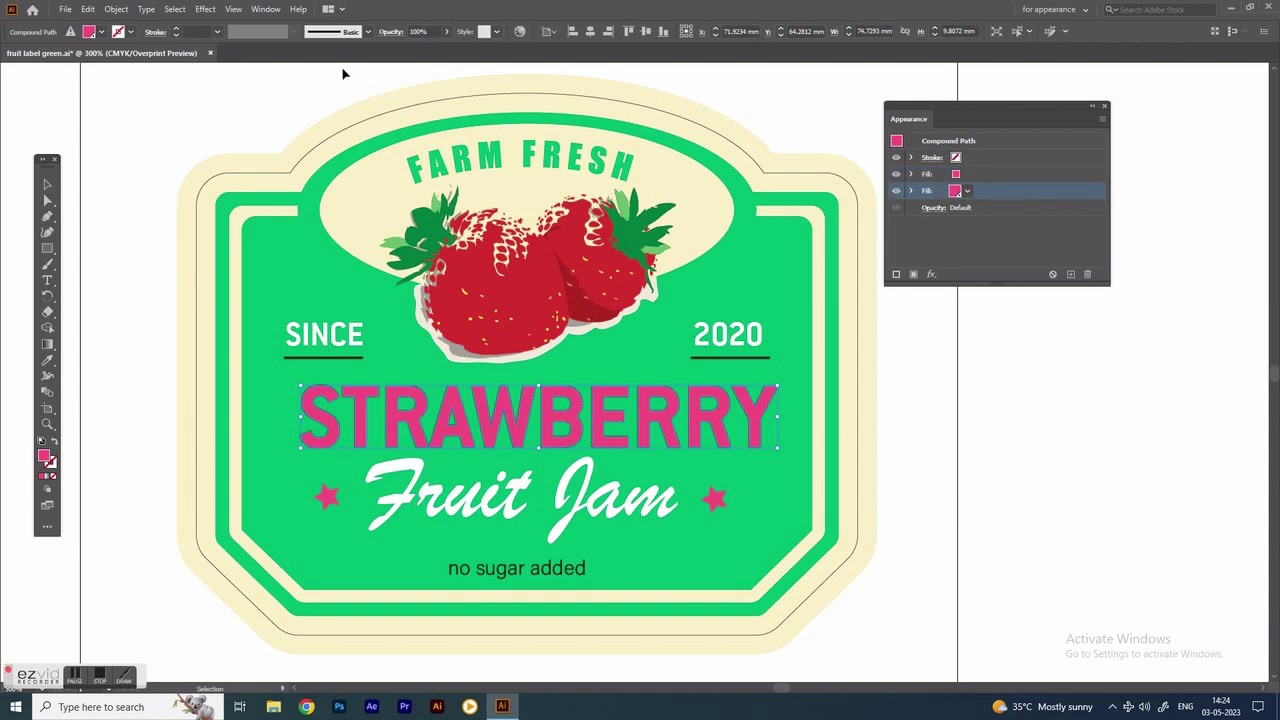
pyautogui.click(265, 9)
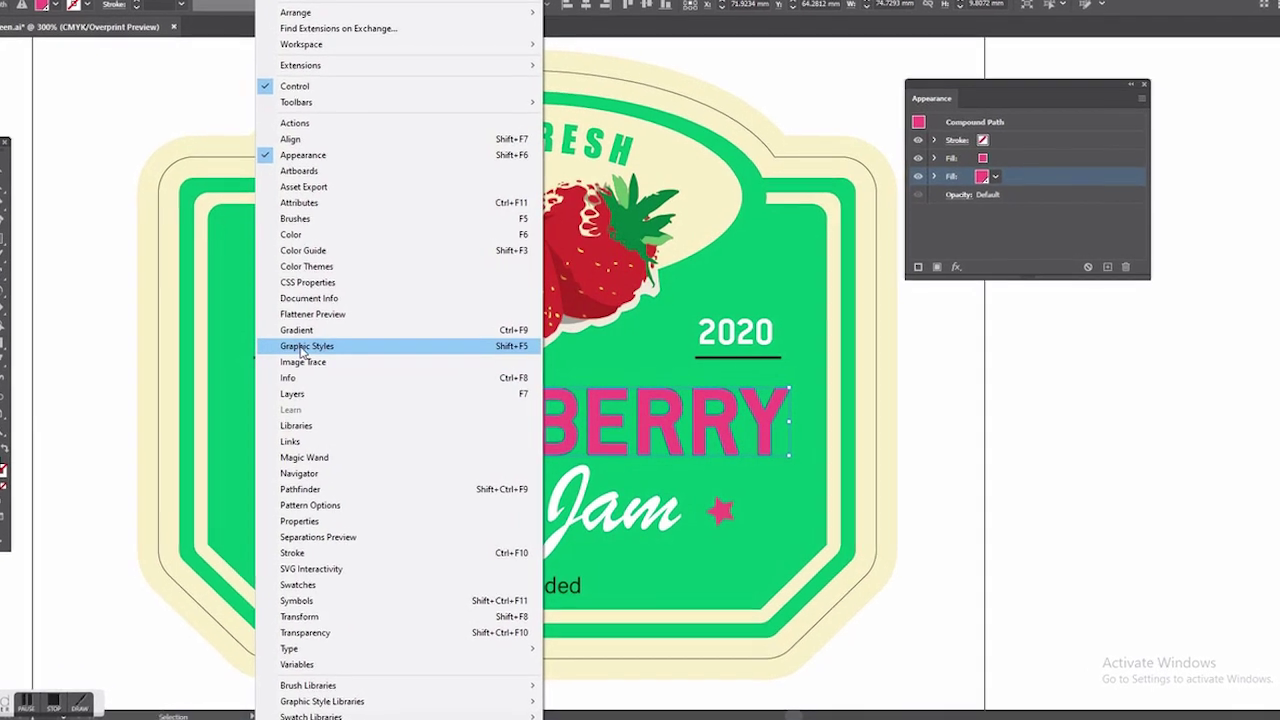
pyautogui.click(302, 346)
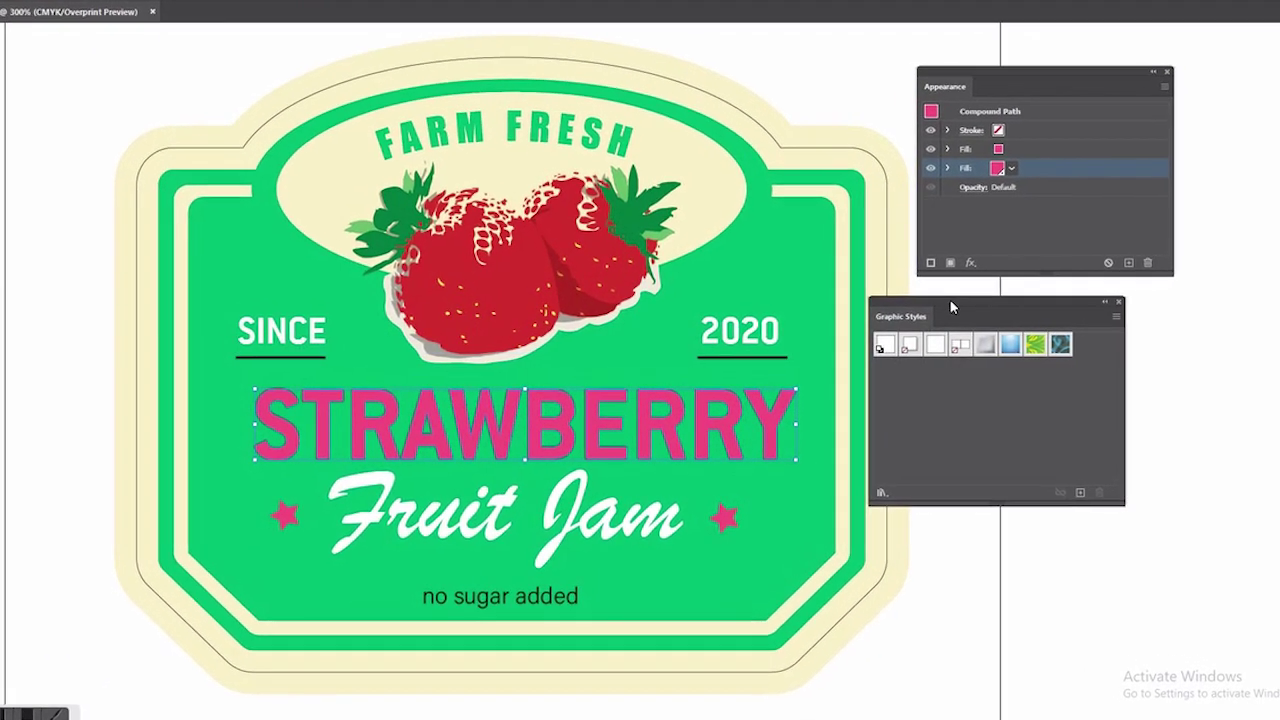
pyautogui.moveTo(952, 307); pyautogui.dragTo(1008, 300)
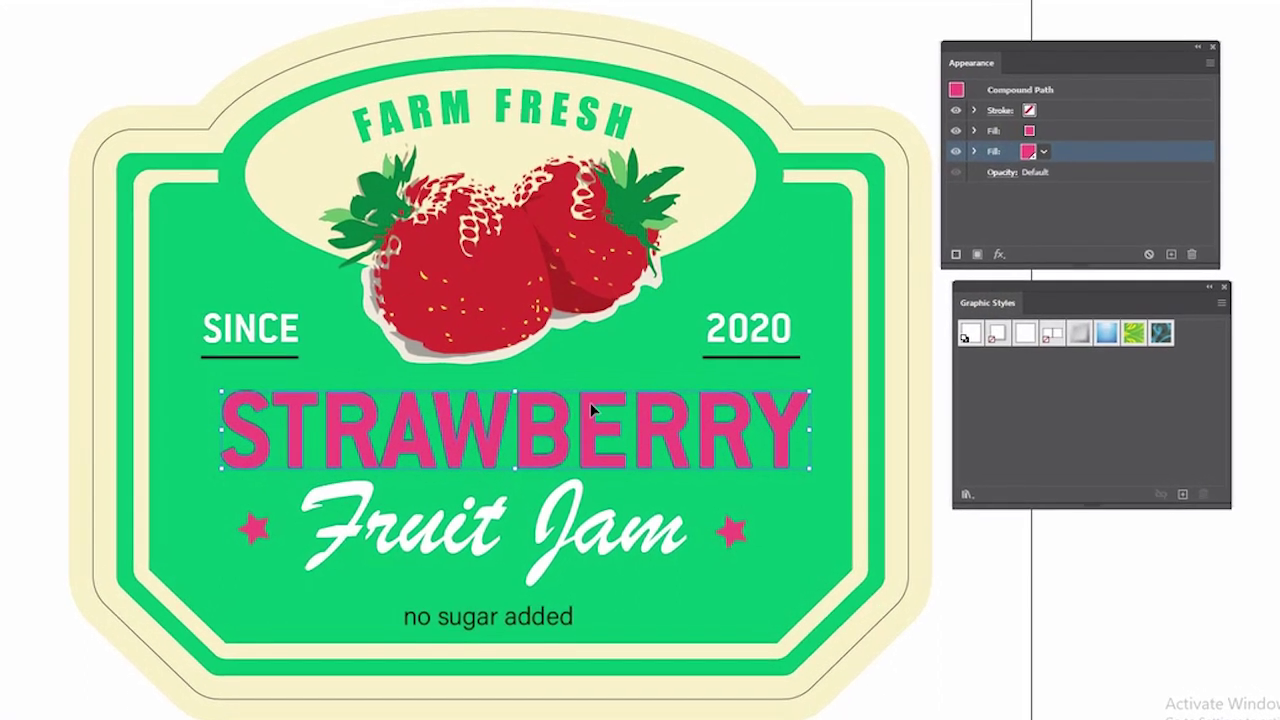
# Save STRAWBERRY's two-fill look as a new graphic style named Red trap.
pyautogui.moveTo(590, 402); pyautogui.dragTo(994, 387)
pyautogui.doubleClick(1084, 338)
pyautogui.write('Red tr')
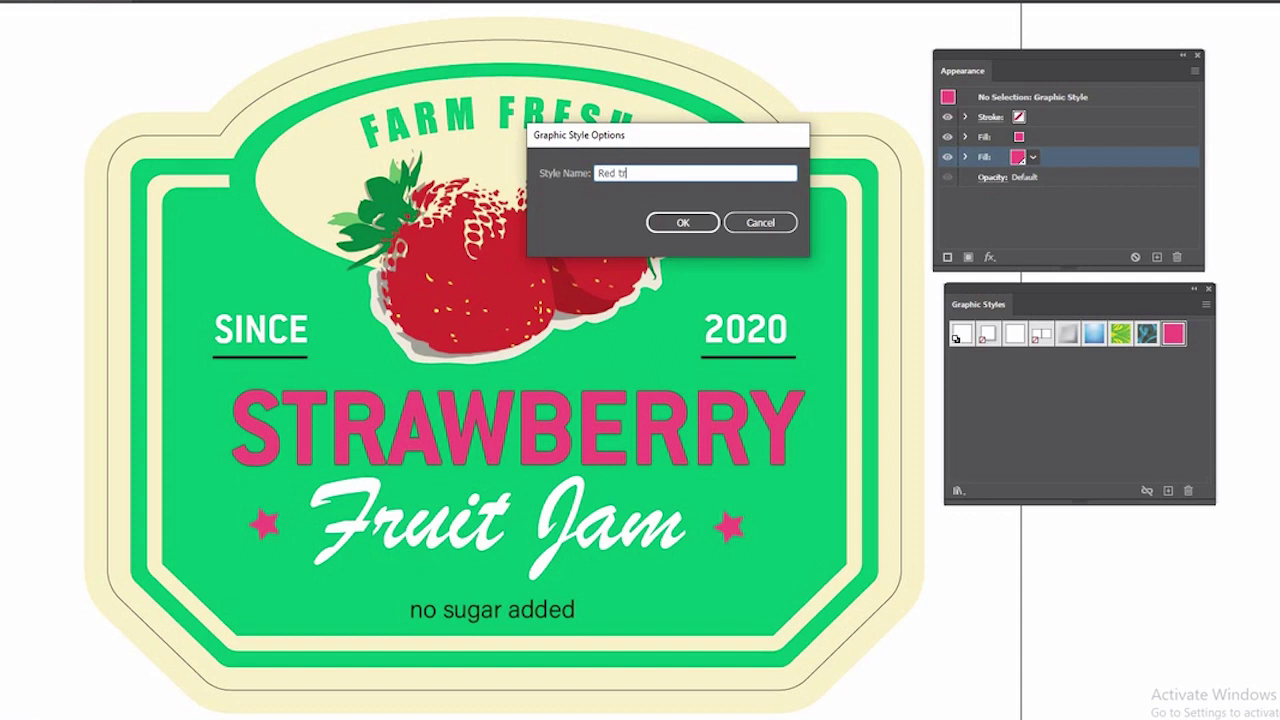
pyautogui.write('ap')
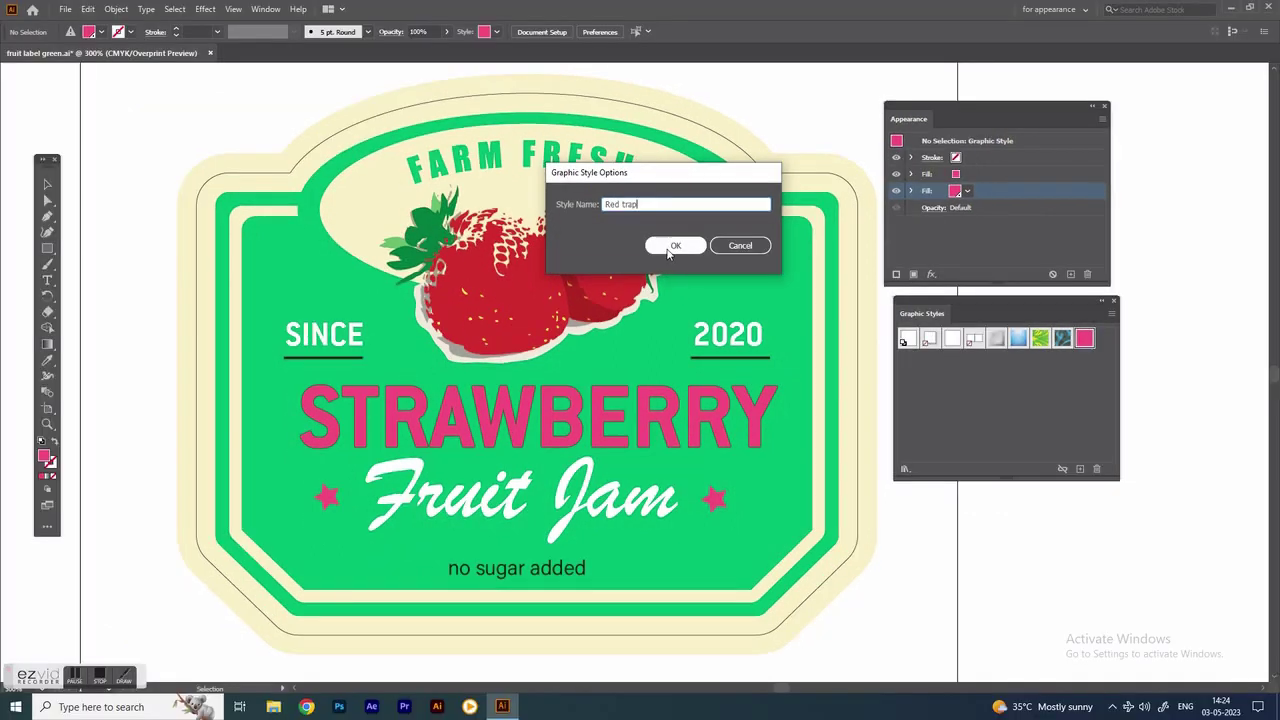
pyautogui.click(674, 247)
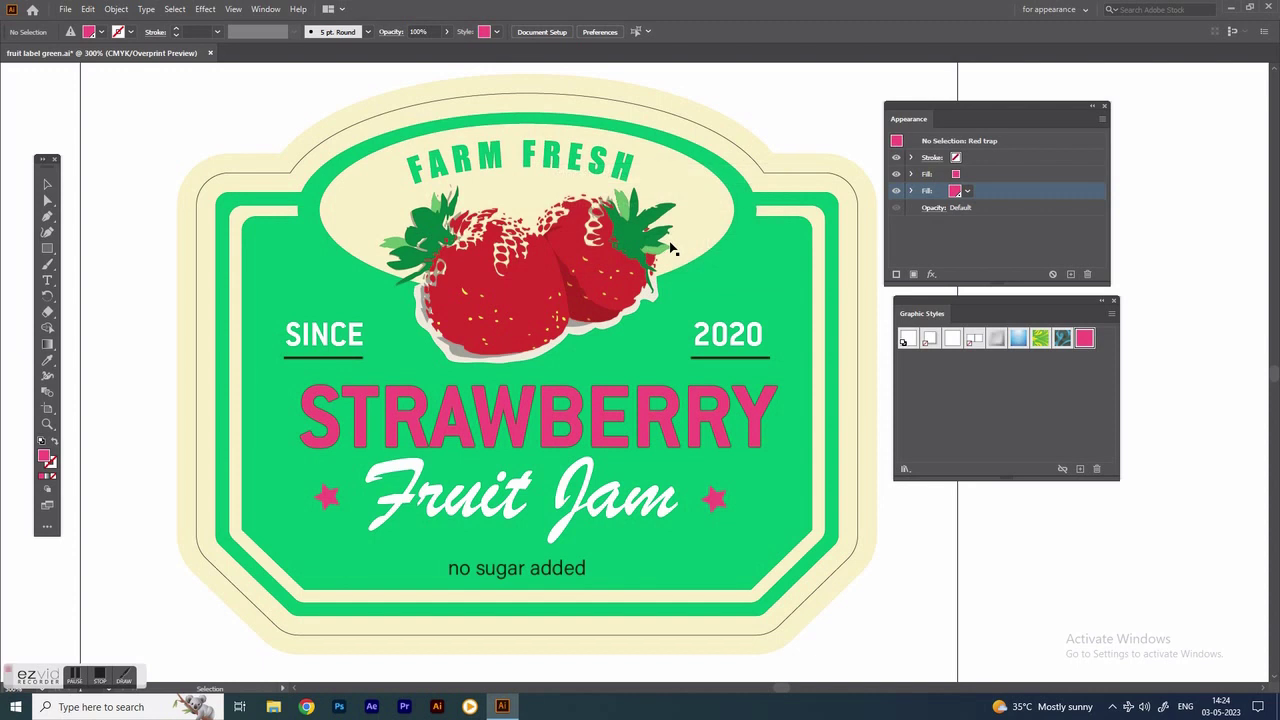
pyautogui.hotkey('ctrl', 'z')
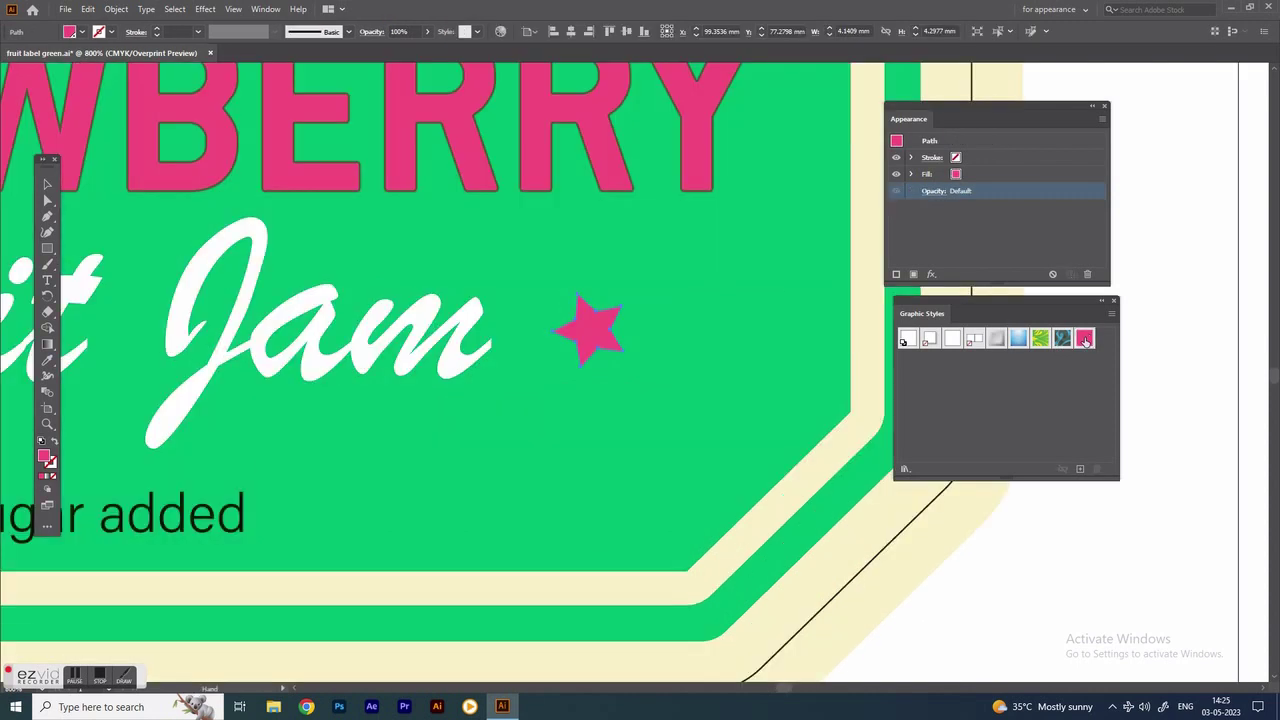
# Apply Red trap to the pink star, then zoom and pan across the STRAWBERRY letters.
pyautogui.click(592, 341)
pyautogui.press('space')
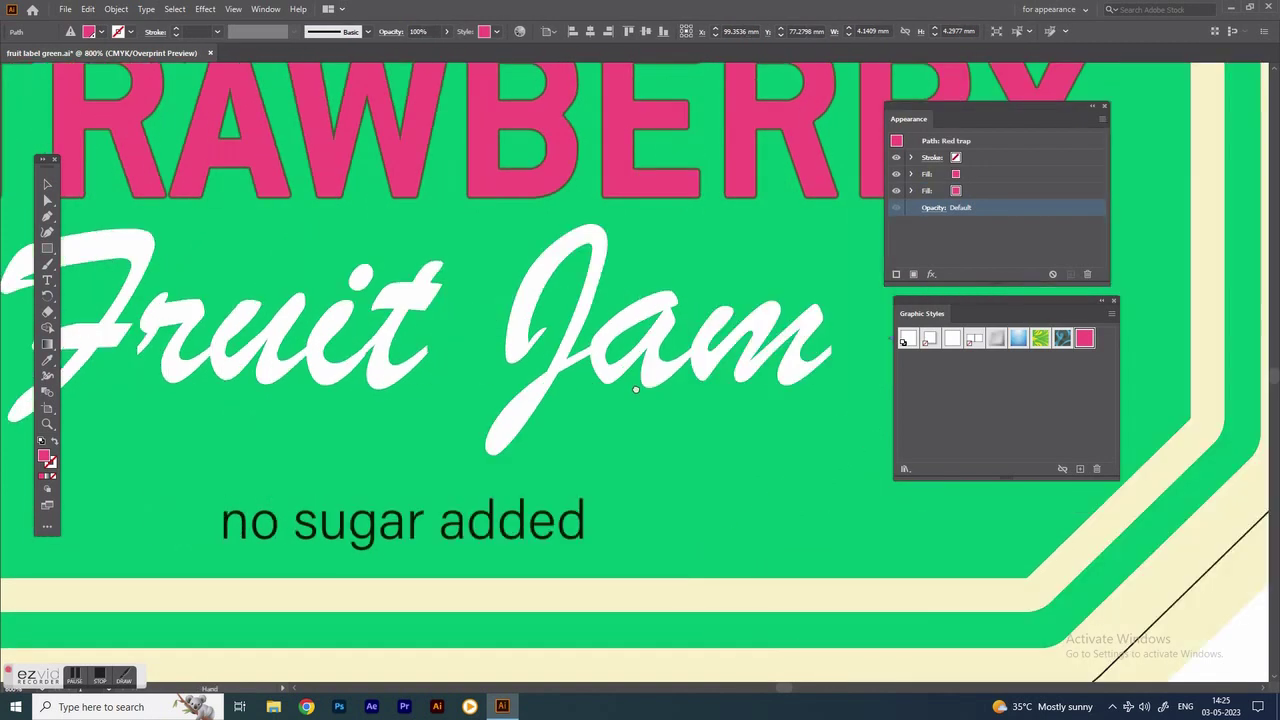
pyautogui.moveTo(213, 389); pyautogui.dragTo(831, 397)
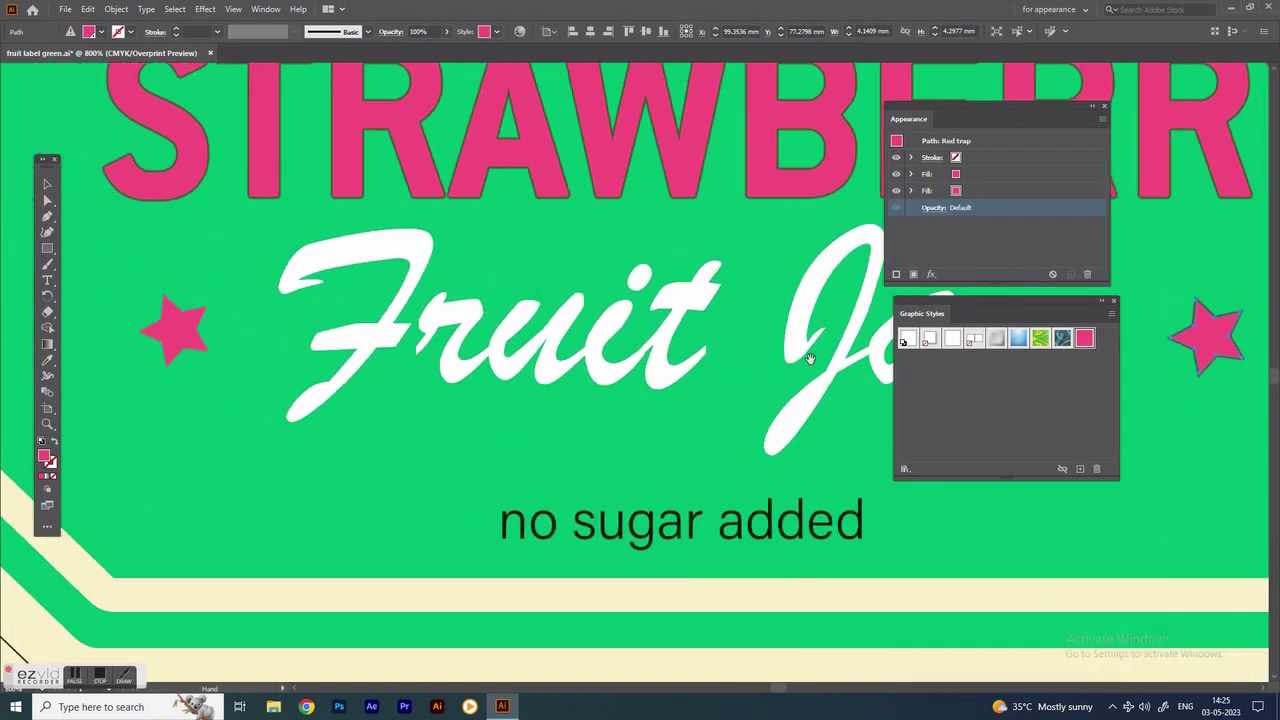
pyautogui.click(1087, 339)
pyautogui.hotkey('ctrl', '=')
pyautogui.moveTo(700, 434); pyautogui.dragTo(401, 415)
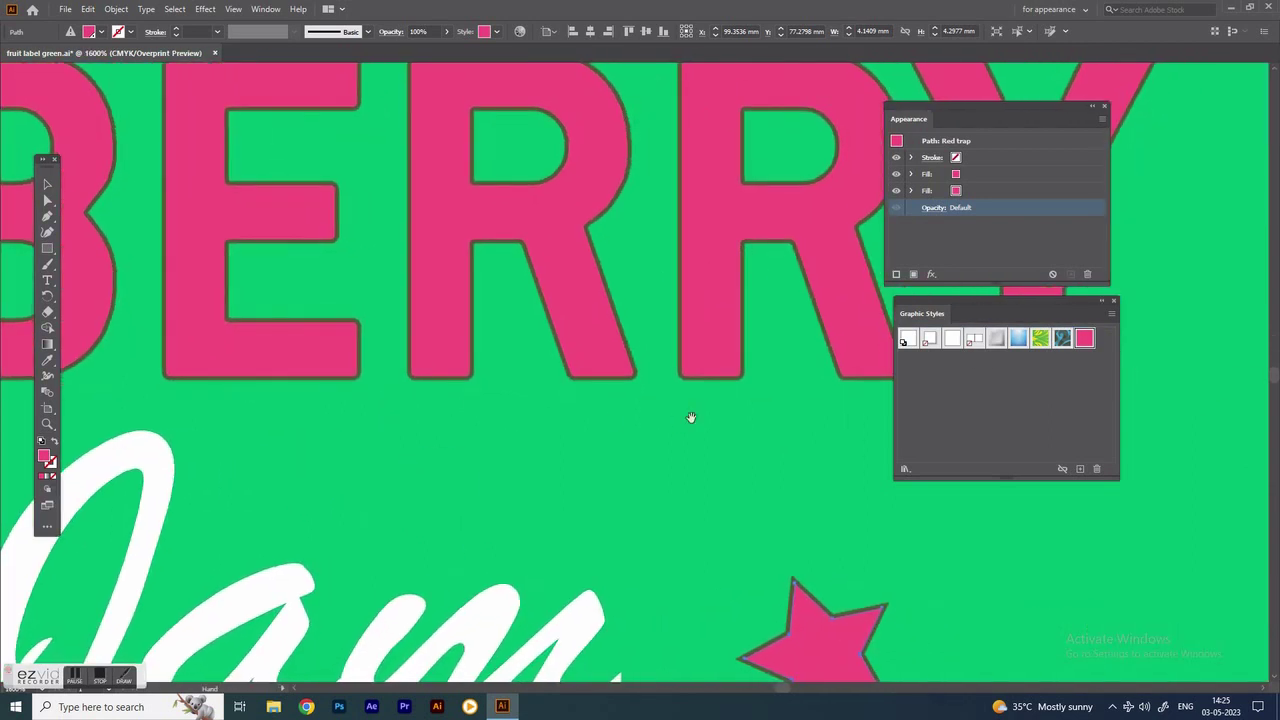
pyautogui.moveTo(689, 417)
pyautogui.mouseDown()
pyautogui.moveTo(514, 474)
pyautogui.moveTo(430, 469)
pyautogui.mouseUp()
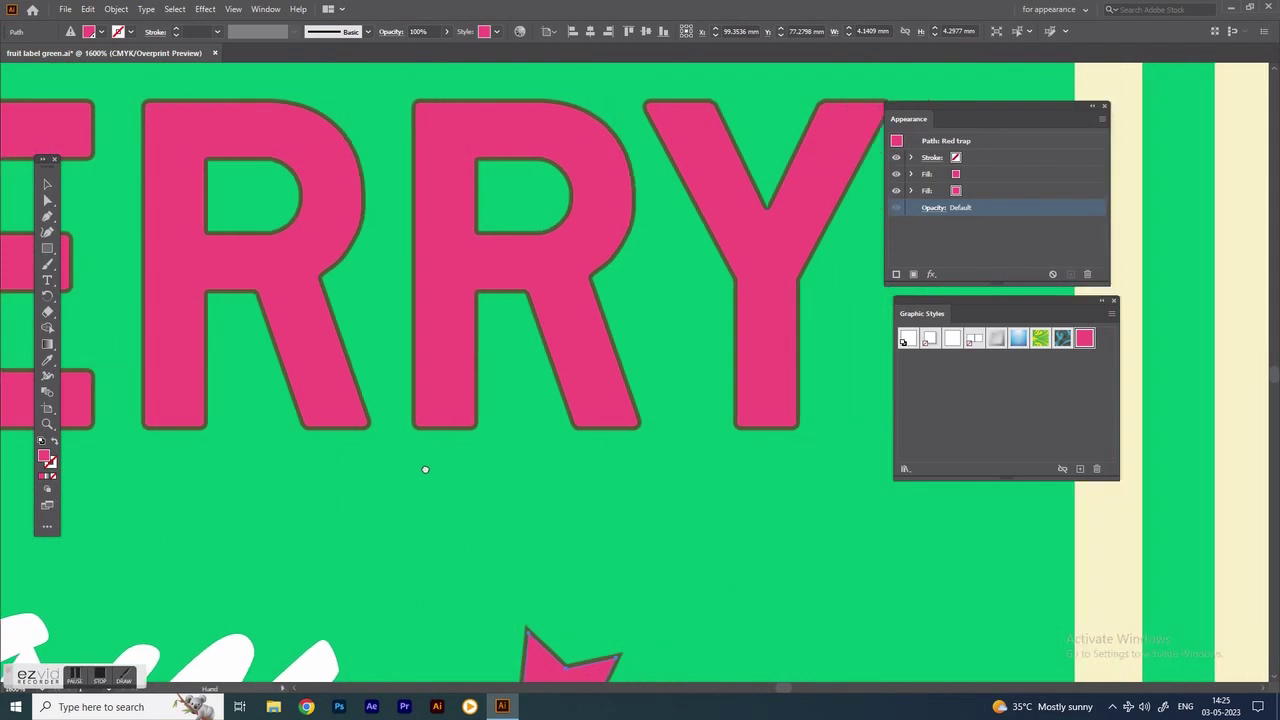
# Open Separations Preview as a floating panel with Overprint Preview on.
pyautogui.click(266, 10)
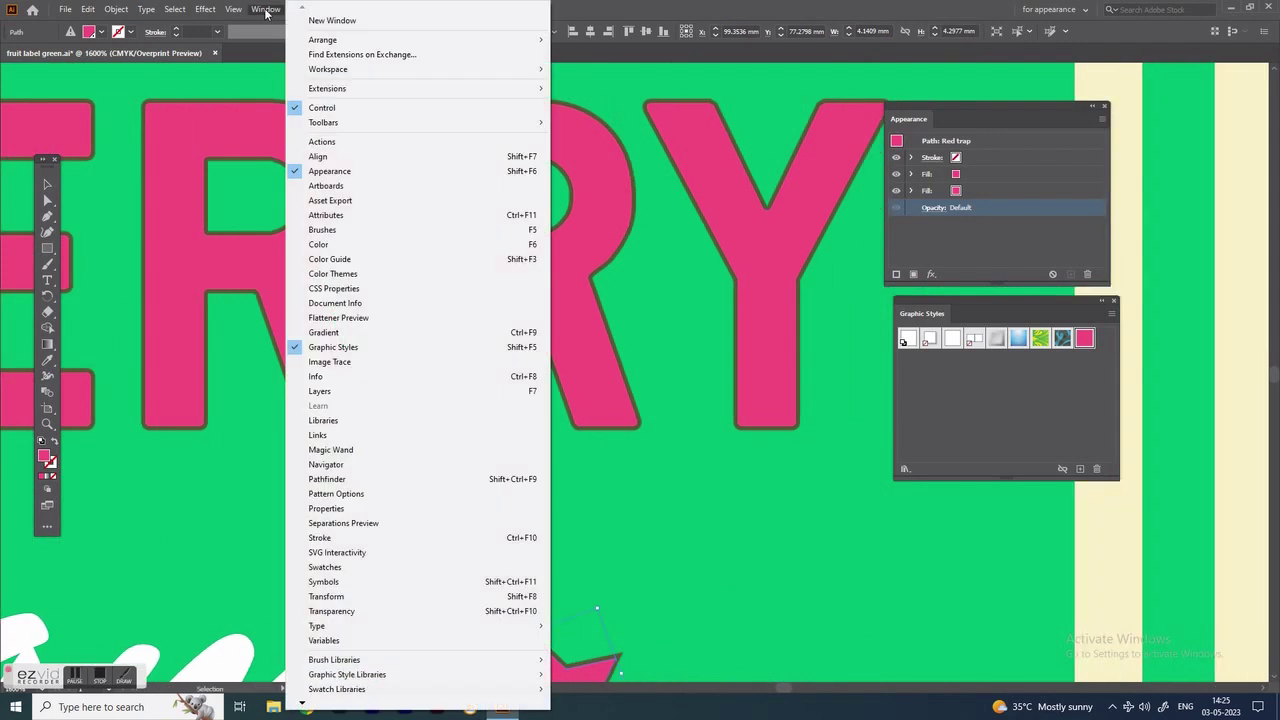
pyautogui.click(363, 524)
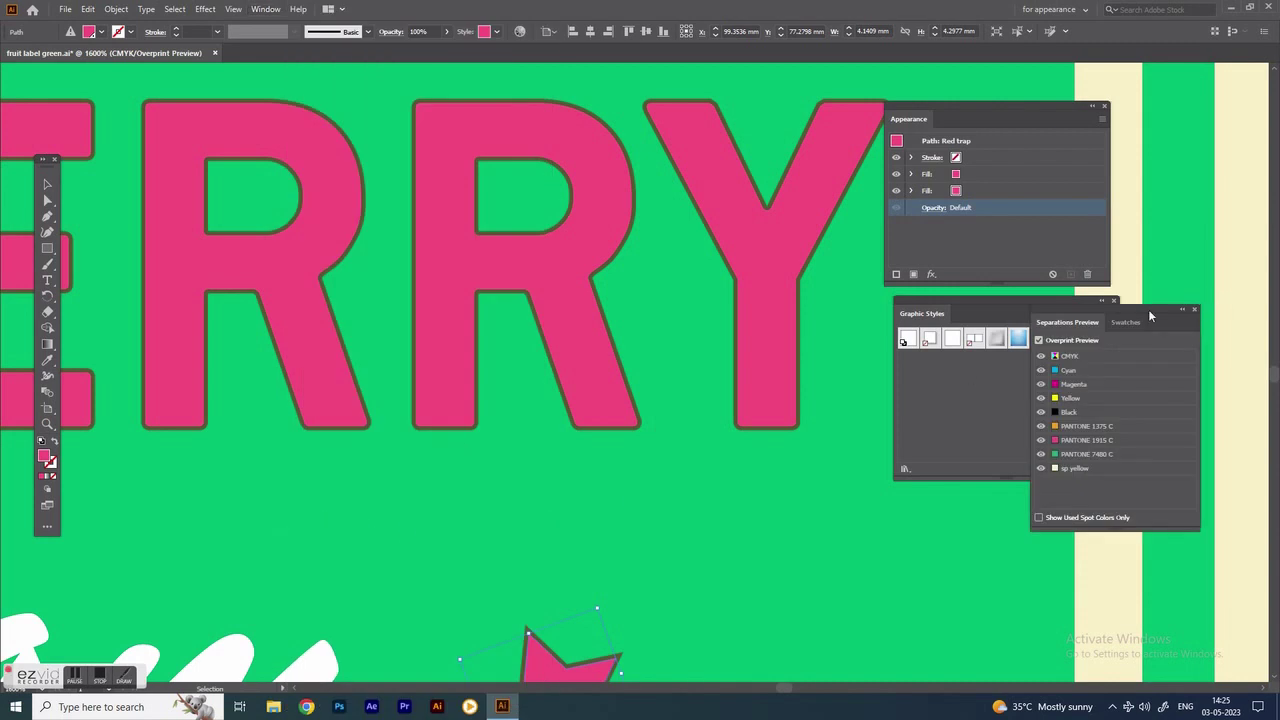
pyautogui.moveTo(1148, 312); pyautogui.dragTo(812, 311)
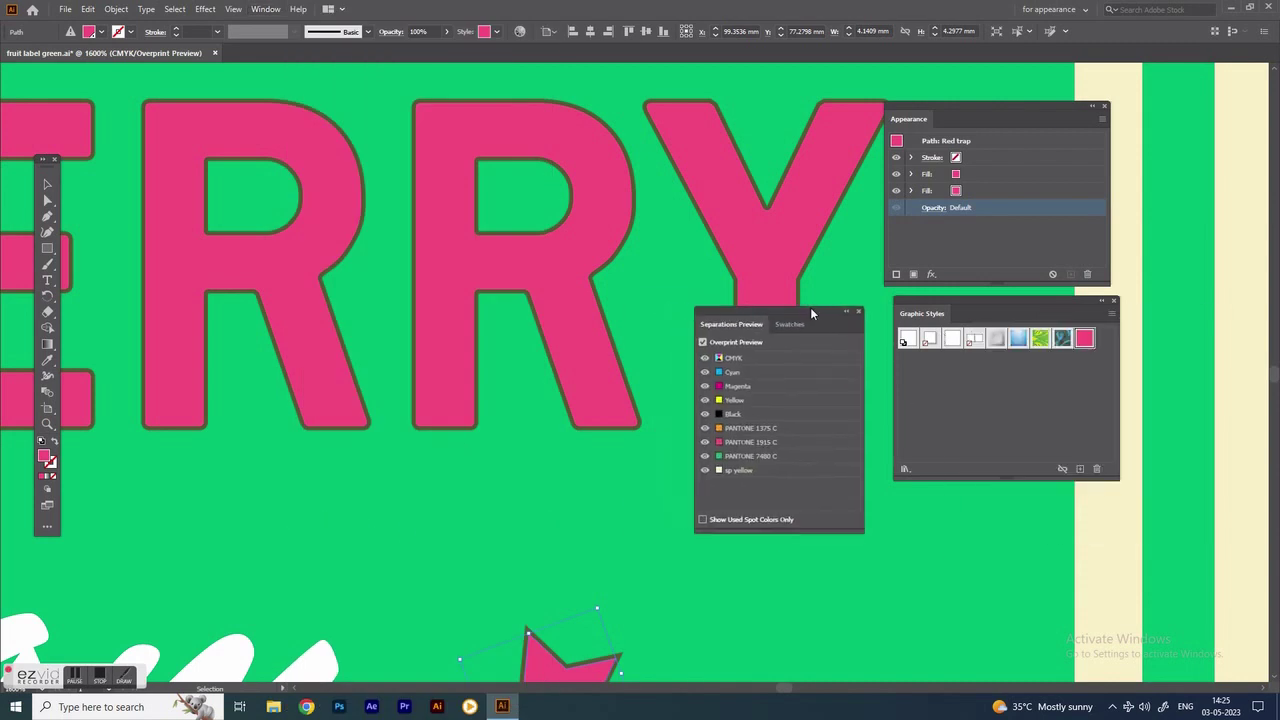
pyautogui.click(704, 343)
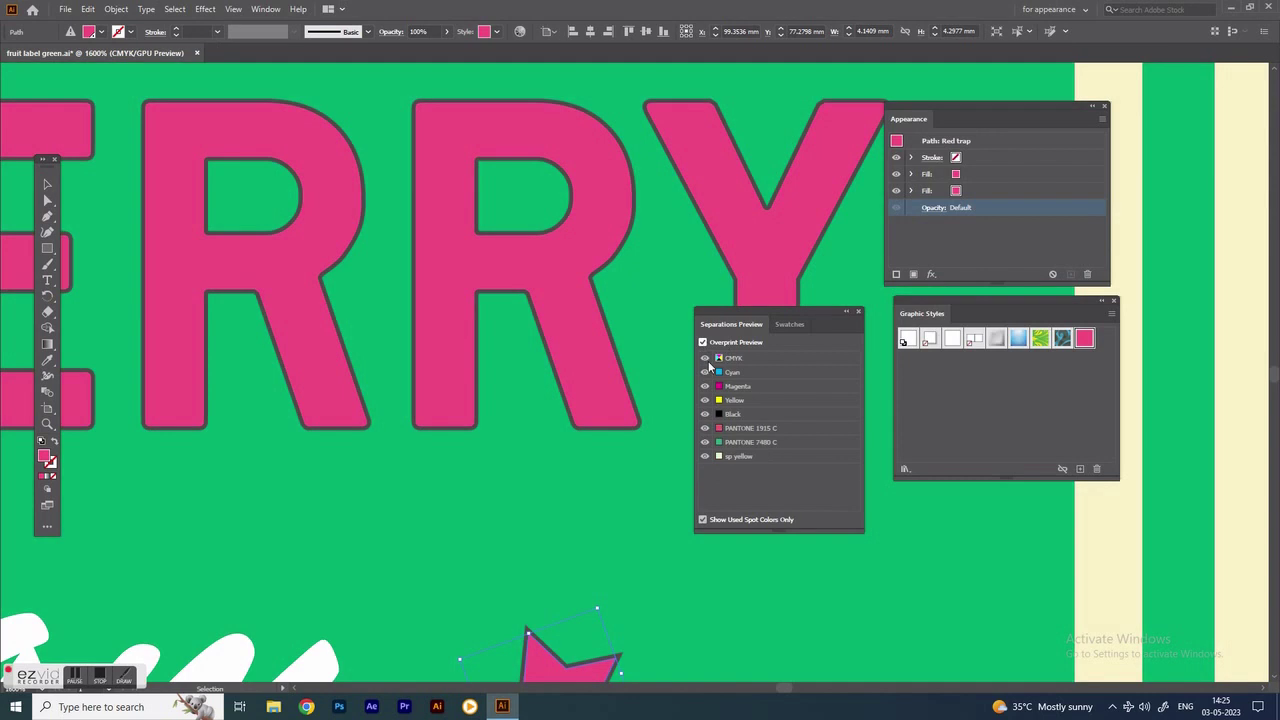
# Toggle the PANTONE 7480 C and PANTONE 1915 C plates off and on to inspect them.
pyautogui.click(705, 443)
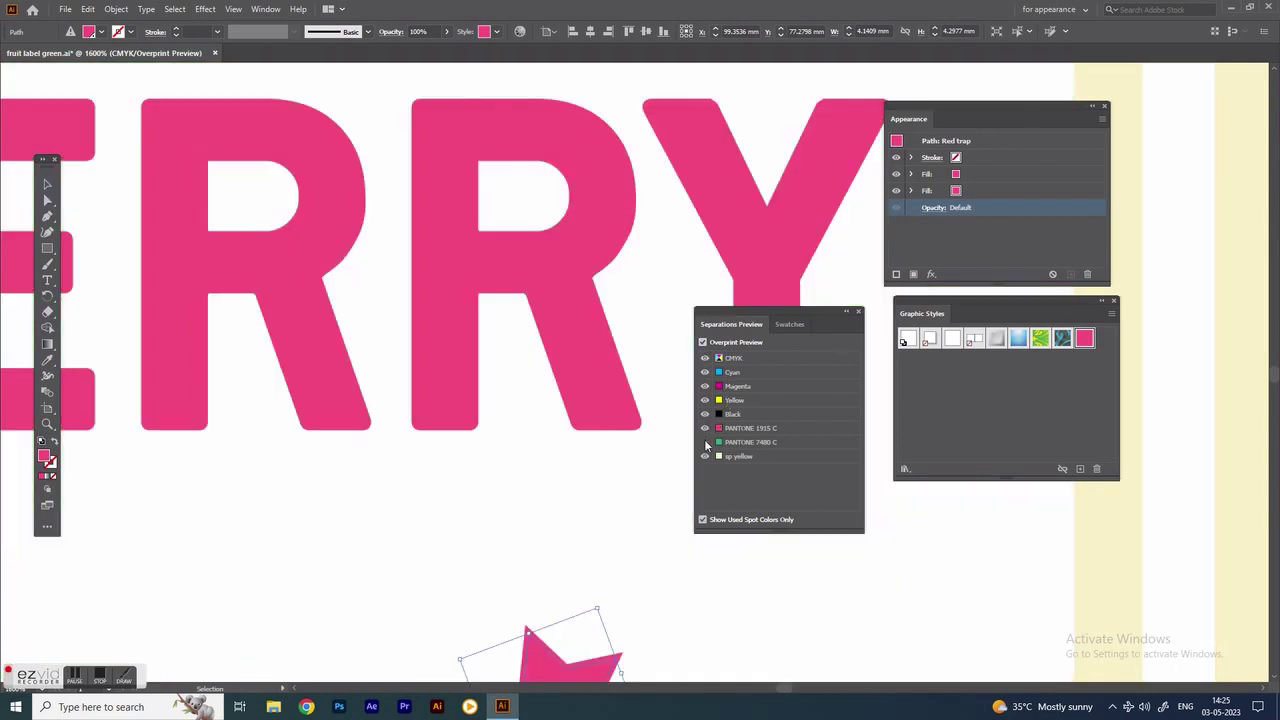
pyautogui.click(705, 443)
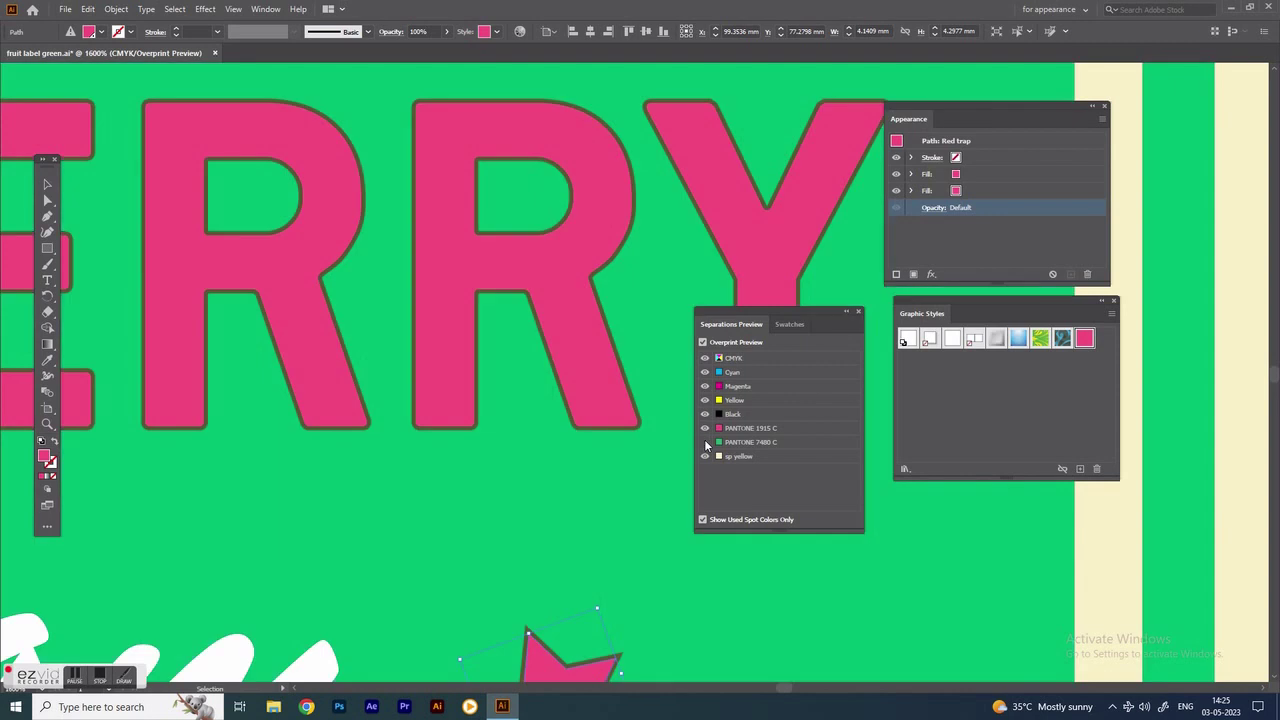
pyautogui.click(705, 443)
pyautogui.click(705, 443)
pyautogui.moveTo(605, 490); pyautogui.dragTo(604, 390)
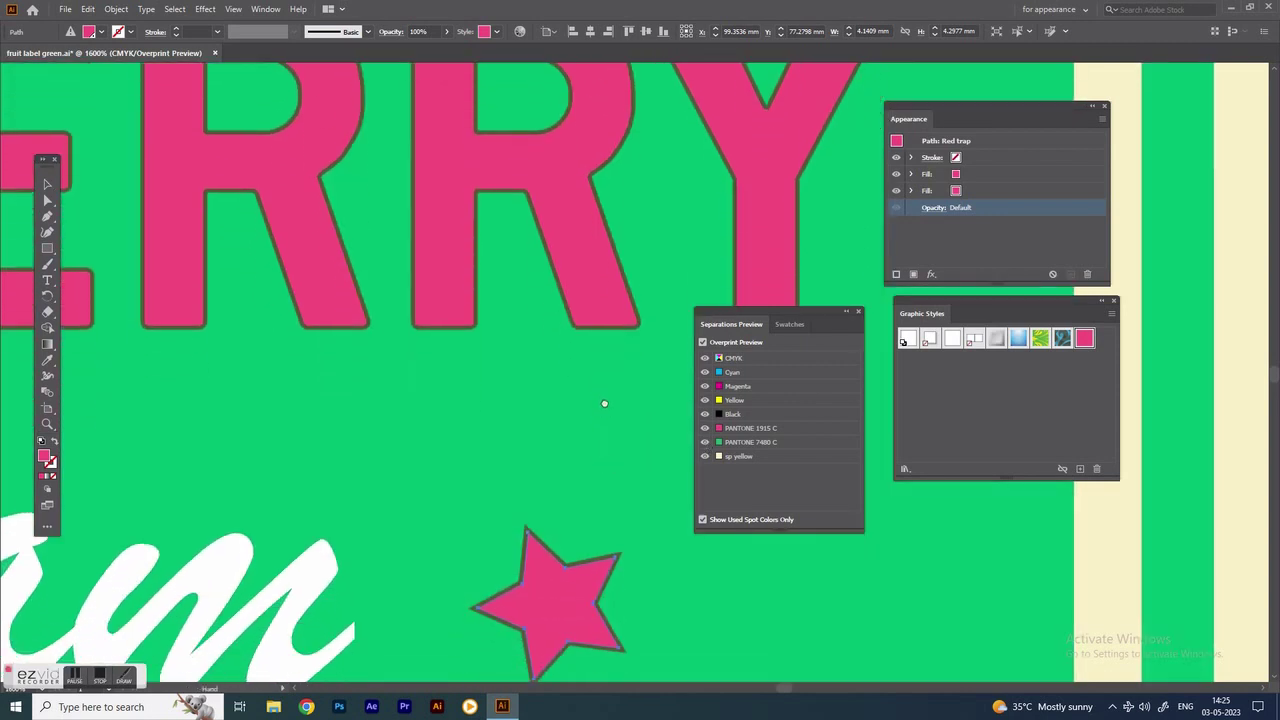
pyautogui.click(705, 428)
pyautogui.click(705, 428)
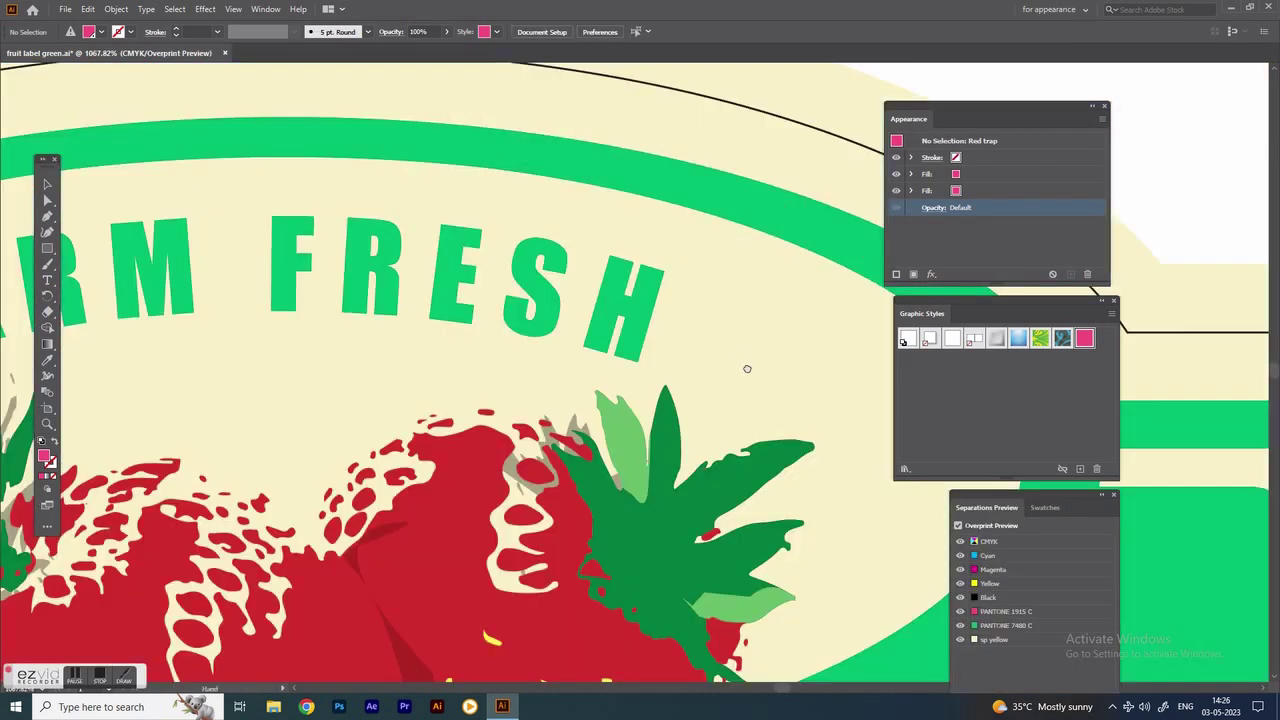
pyautogui.moveTo(746, 369)
pyautogui.mouseDown()
pyautogui.moveTo(591, 354)
pyautogui.moveTo(526, 329)
pyautogui.mouseUp()
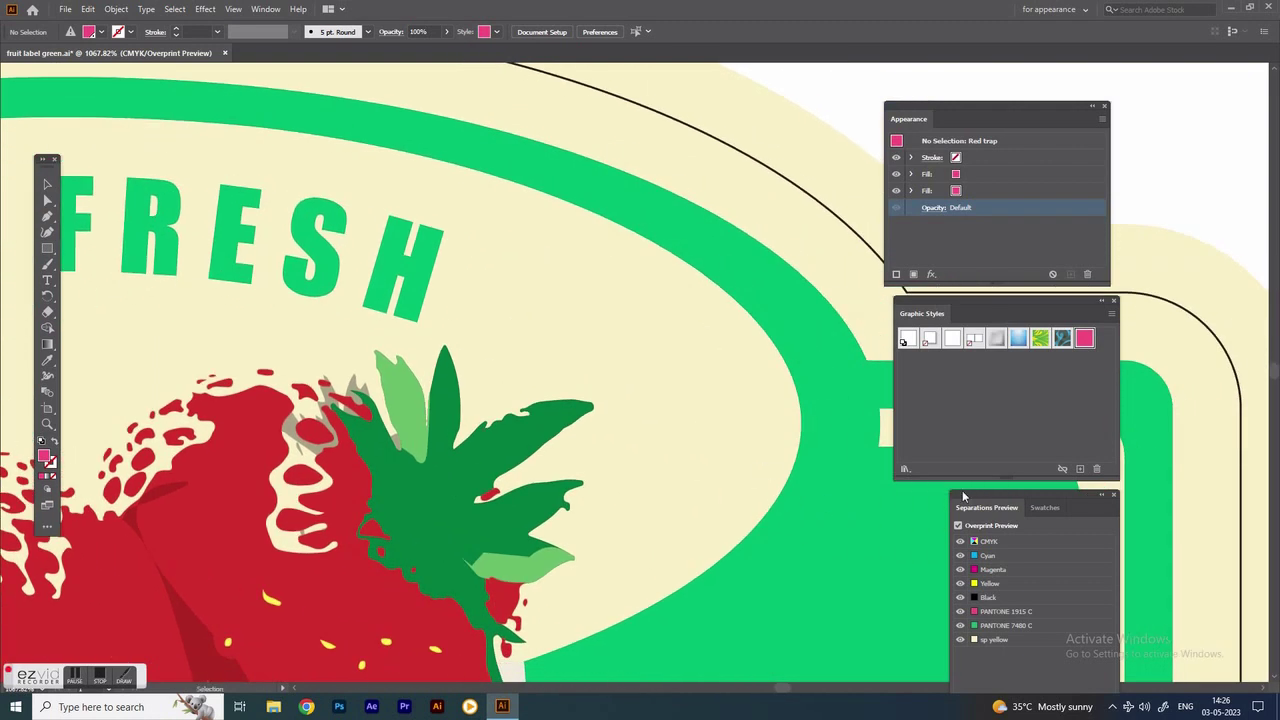
# Dock Separations Preview beside Graphic Styles and select the FRESH lettering.
pyautogui.moveTo(963, 496)
pyautogui.mouseDown()
pyautogui.moveTo(1107, 214)
pyautogui.moveTo(1132, 301)
pyautogui.mouseUp()
pyautogui.moveTo(976, 302); pyautogui.dragTo(966, 293)
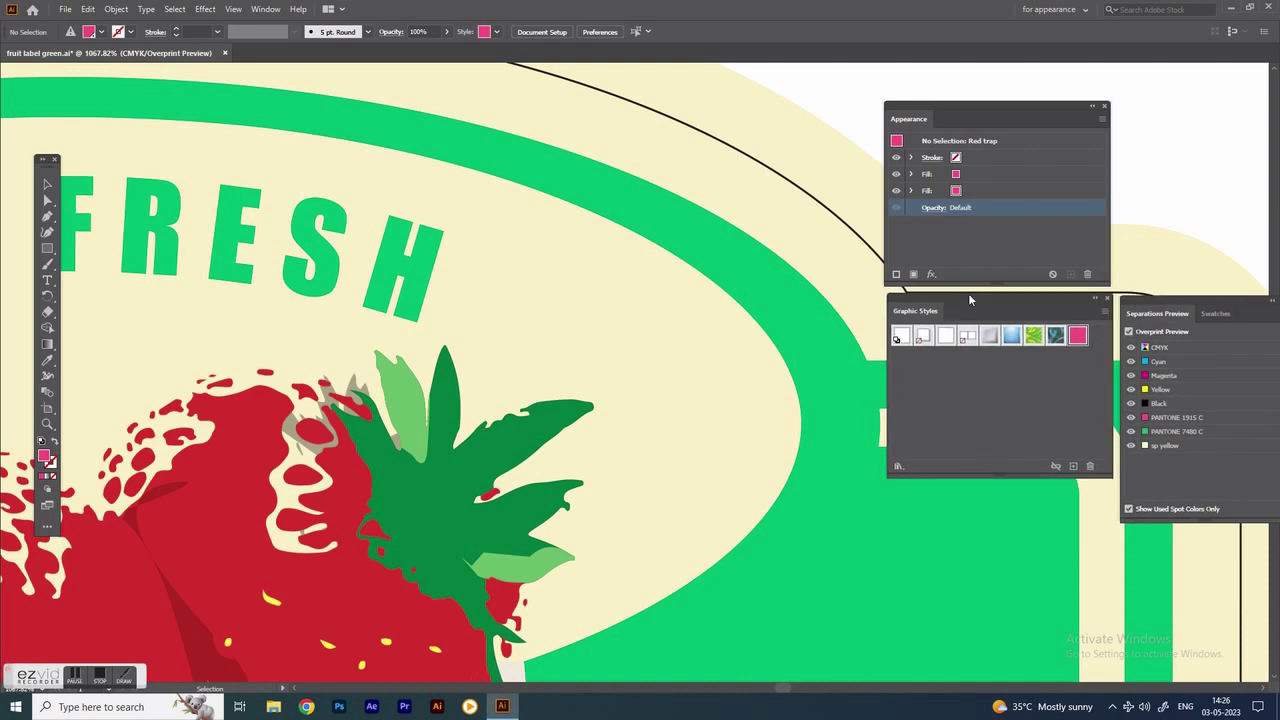
pyautogui.click(430, 250)
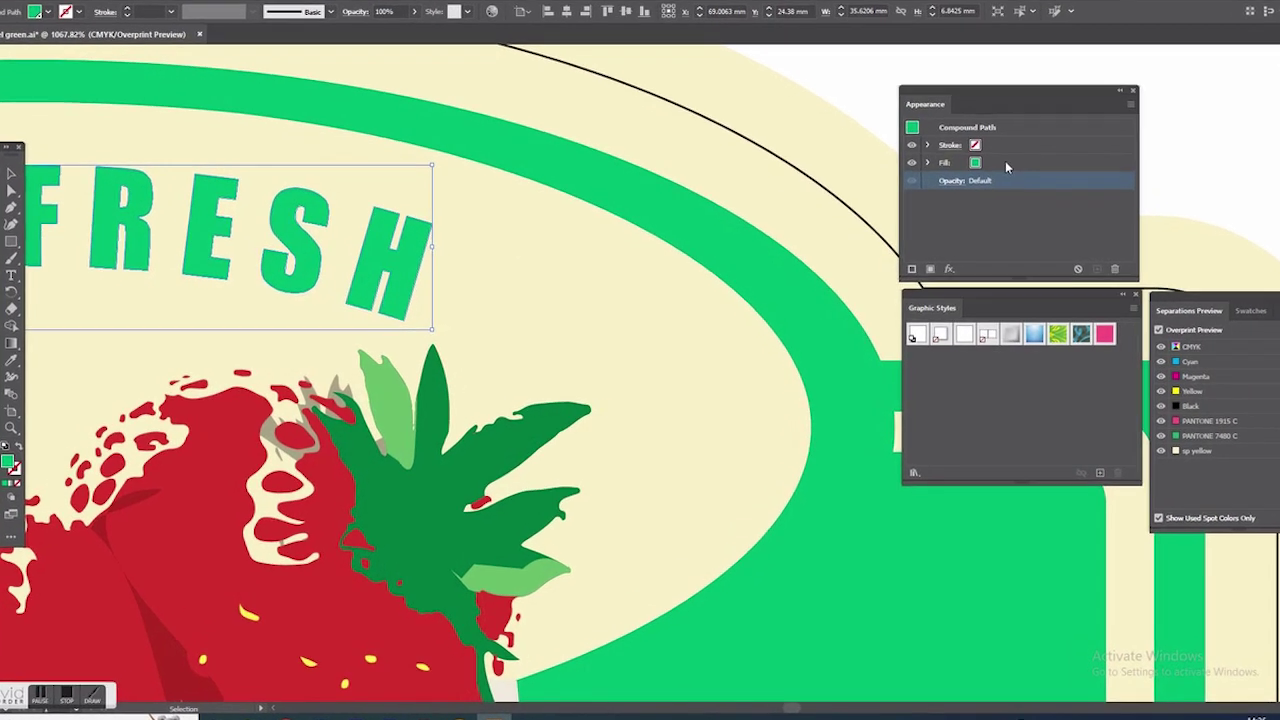
# Add a second green fill to FRESH and enter a -0.12 mm offset path on it.
pyautogui.click(1008, 161)
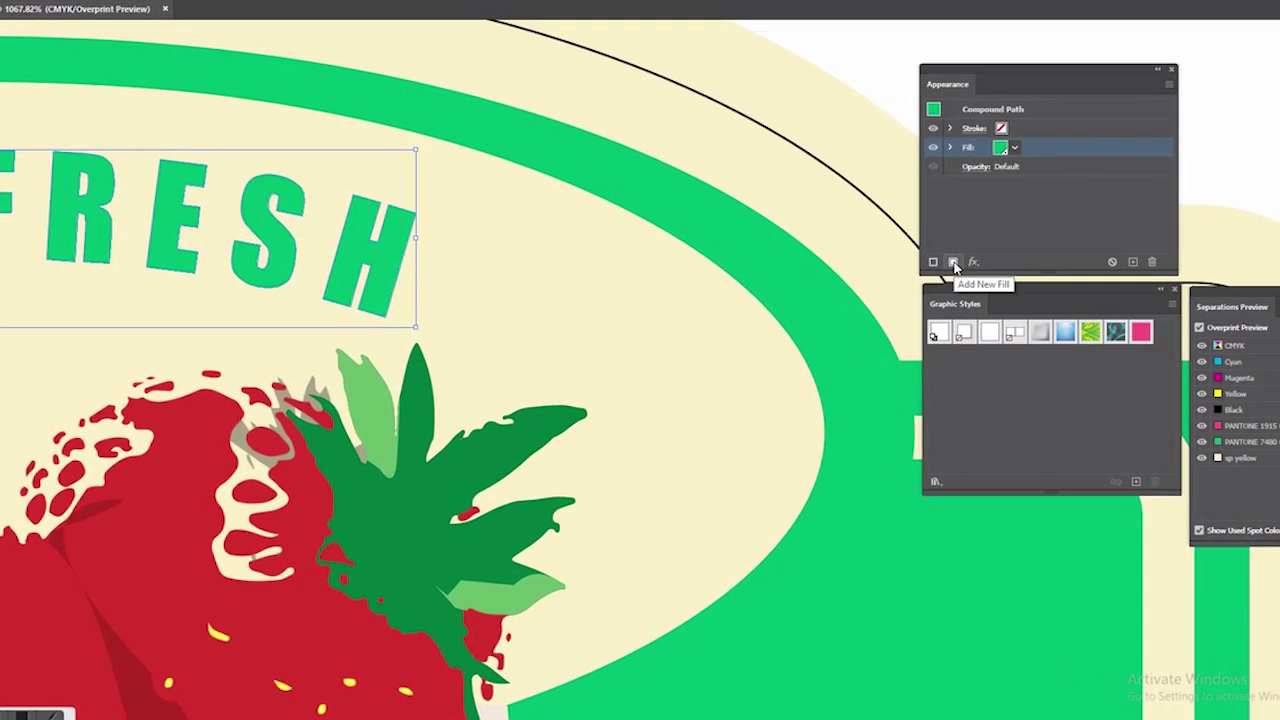
pyautogui.click(953, 263)
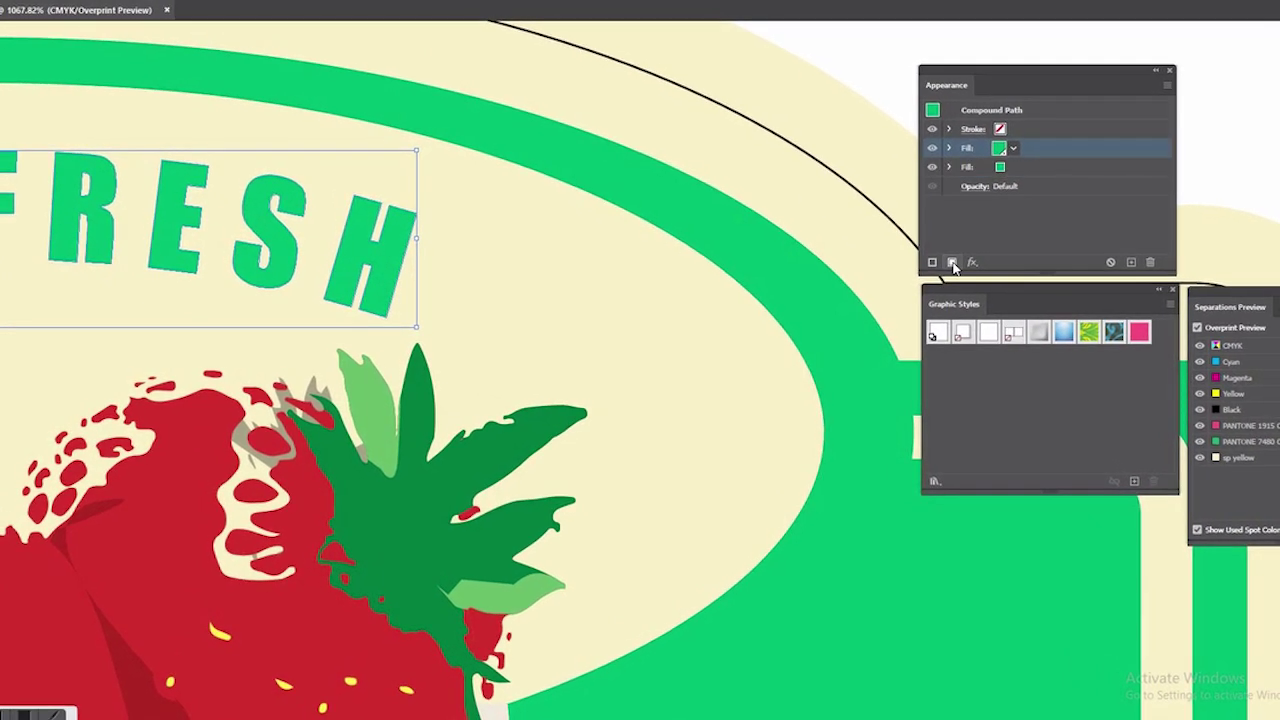
pyautogui.click(1047, 167)
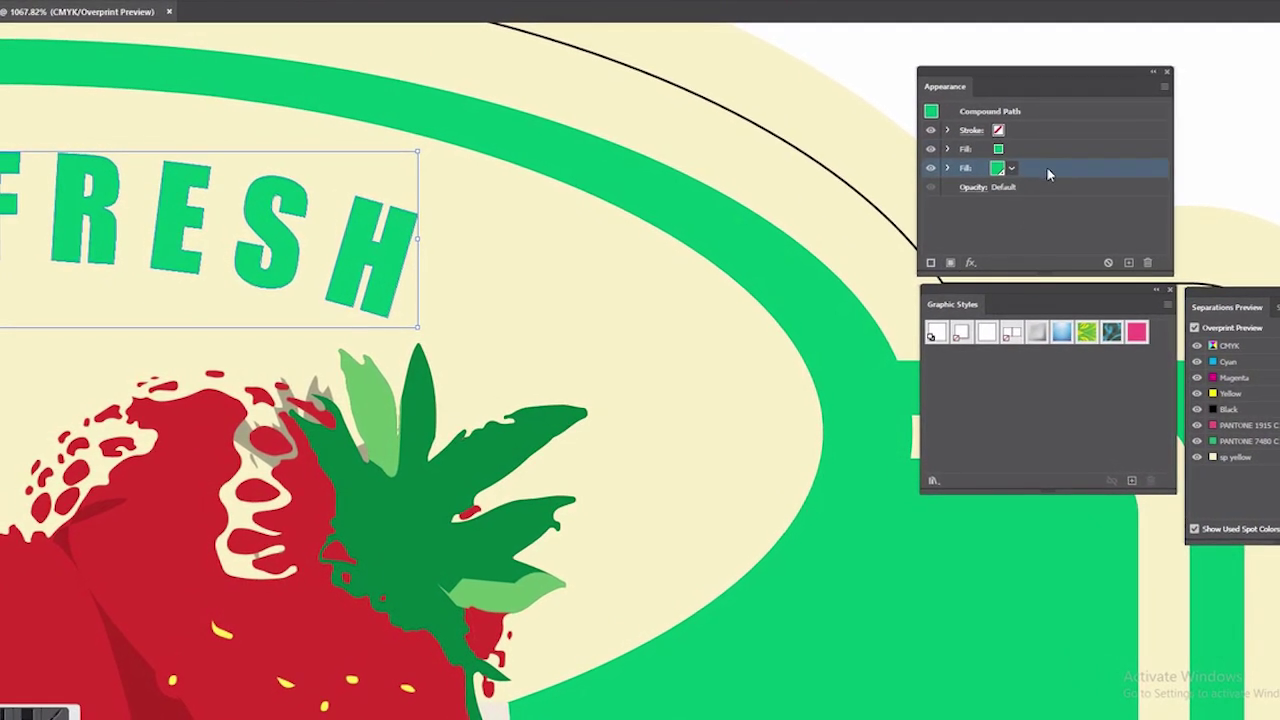
pyautogui.click(969, 264)
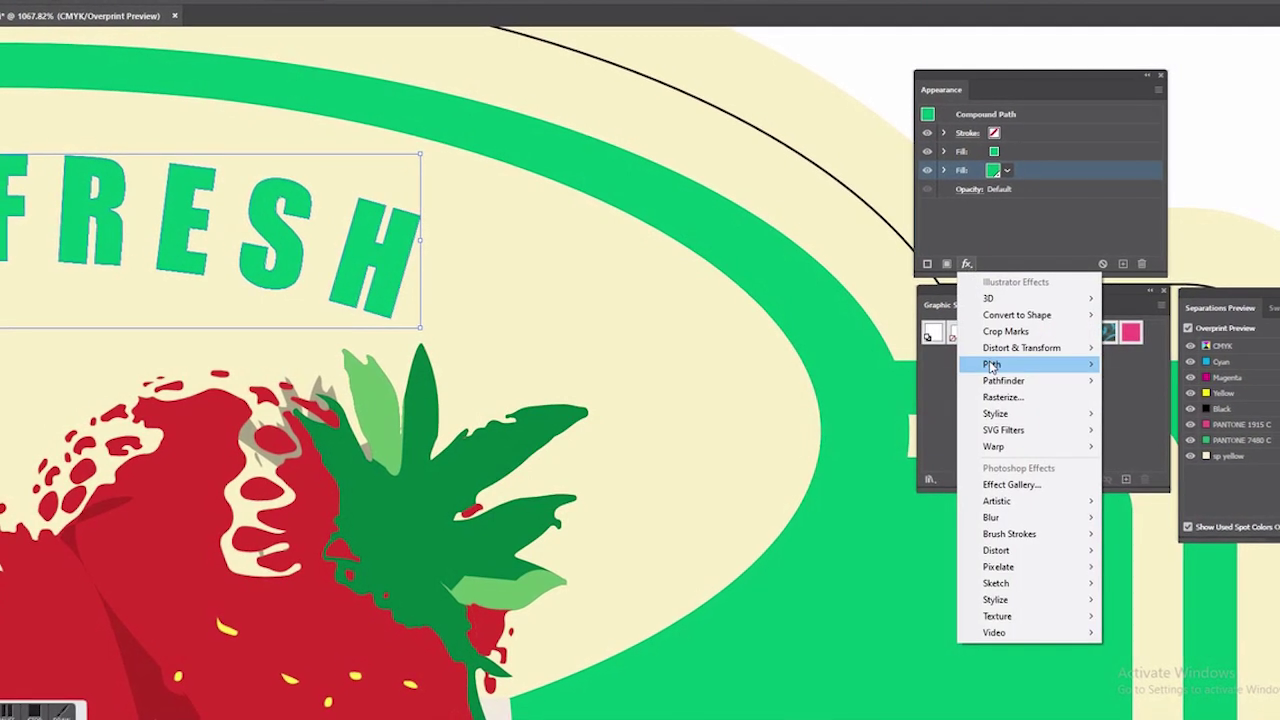
pyautogui.moveTo(1020, 364)
pyautogui.click(1130, 362)
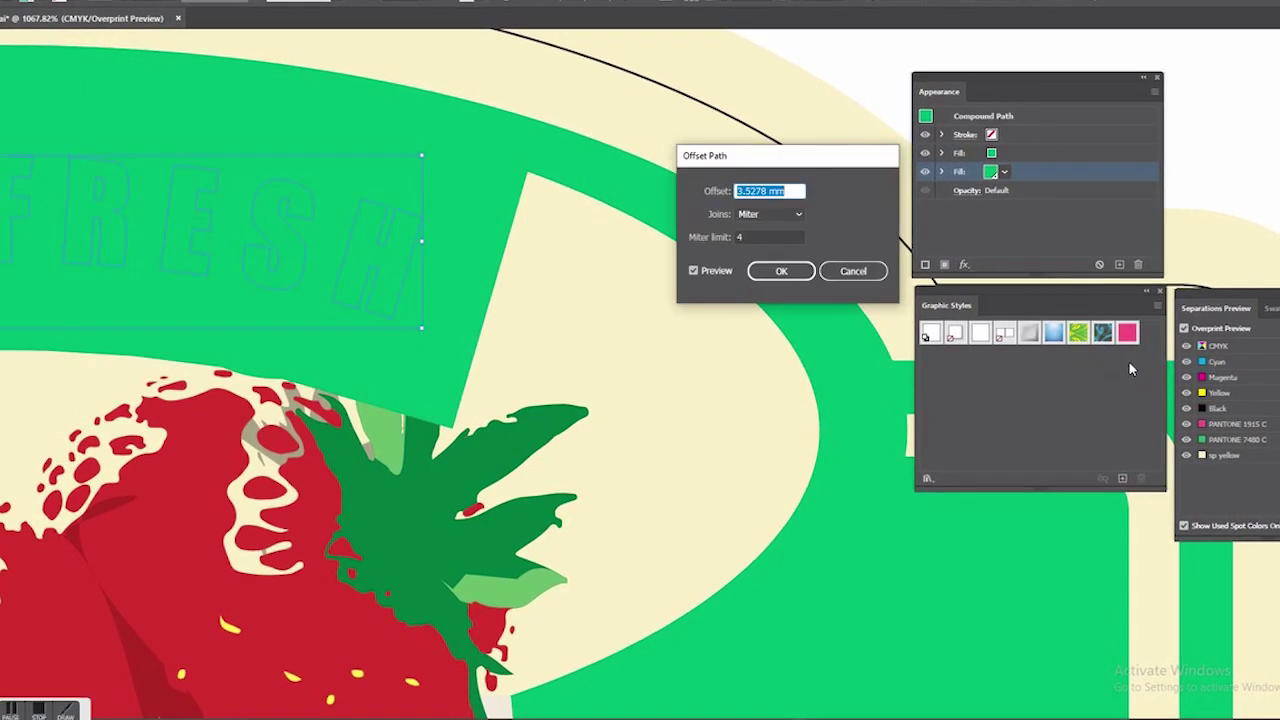
pyautogui.write('-0')
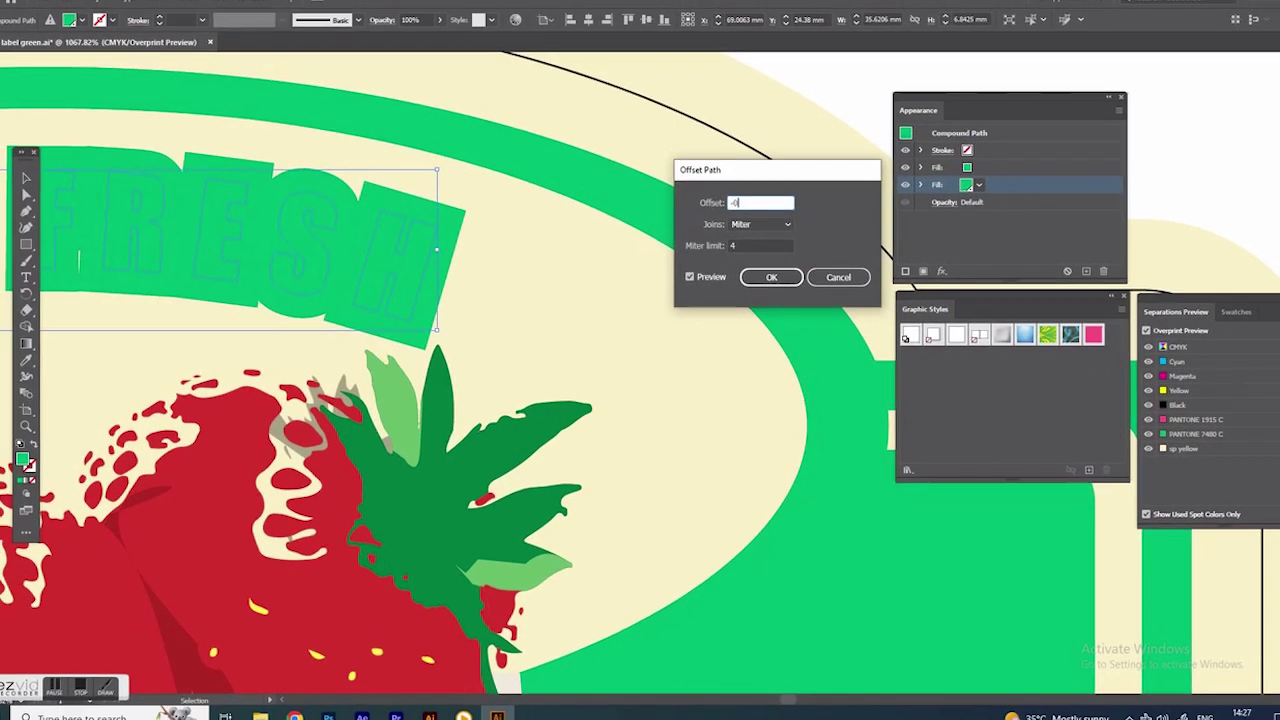
pyautogui.write('.12')
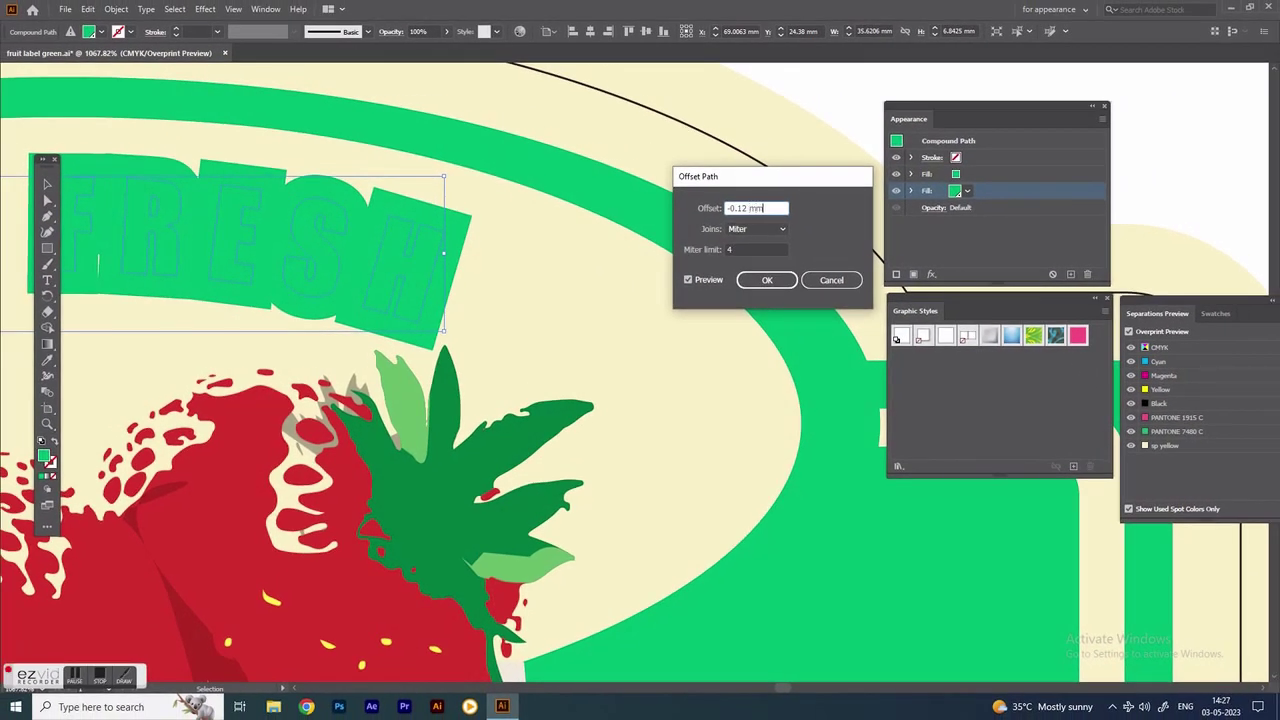
# Confirm the -0.12 mm inset and bring up the Transparency panel.
pyautogui.click(767, 280)
pyautogui.scroll(5, 400, 190)
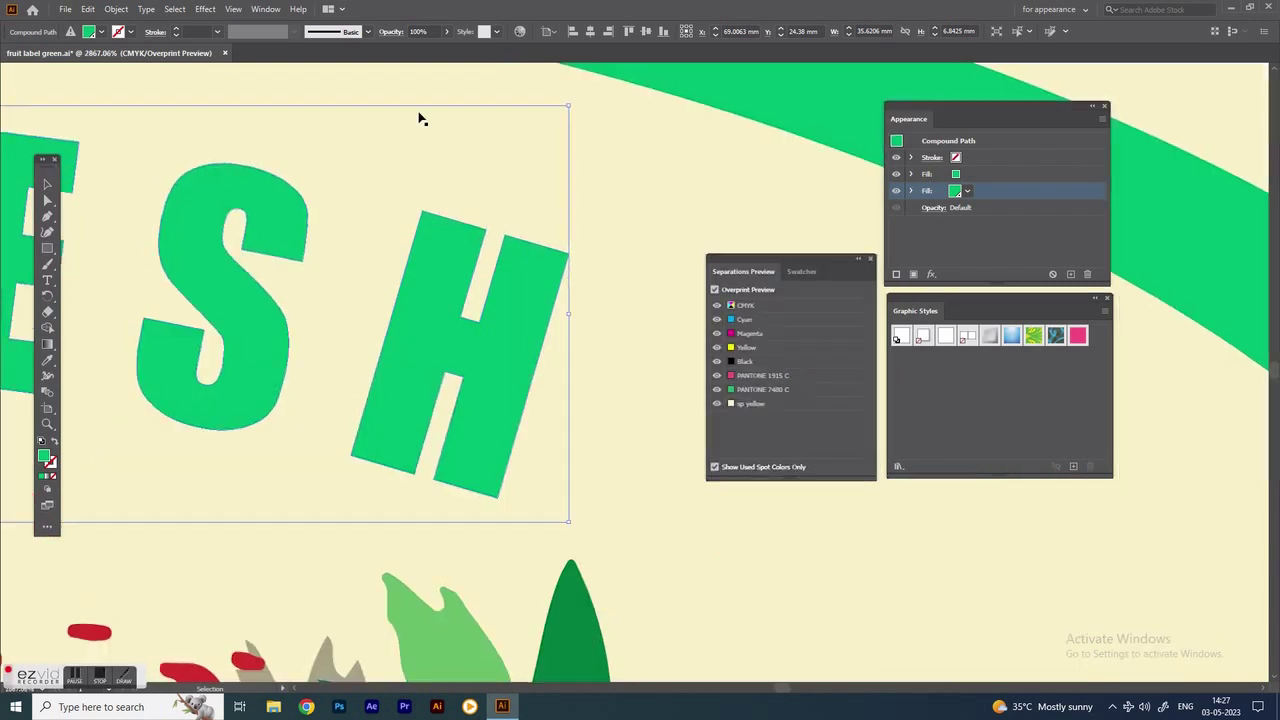
pyautogui.click(264, 8)
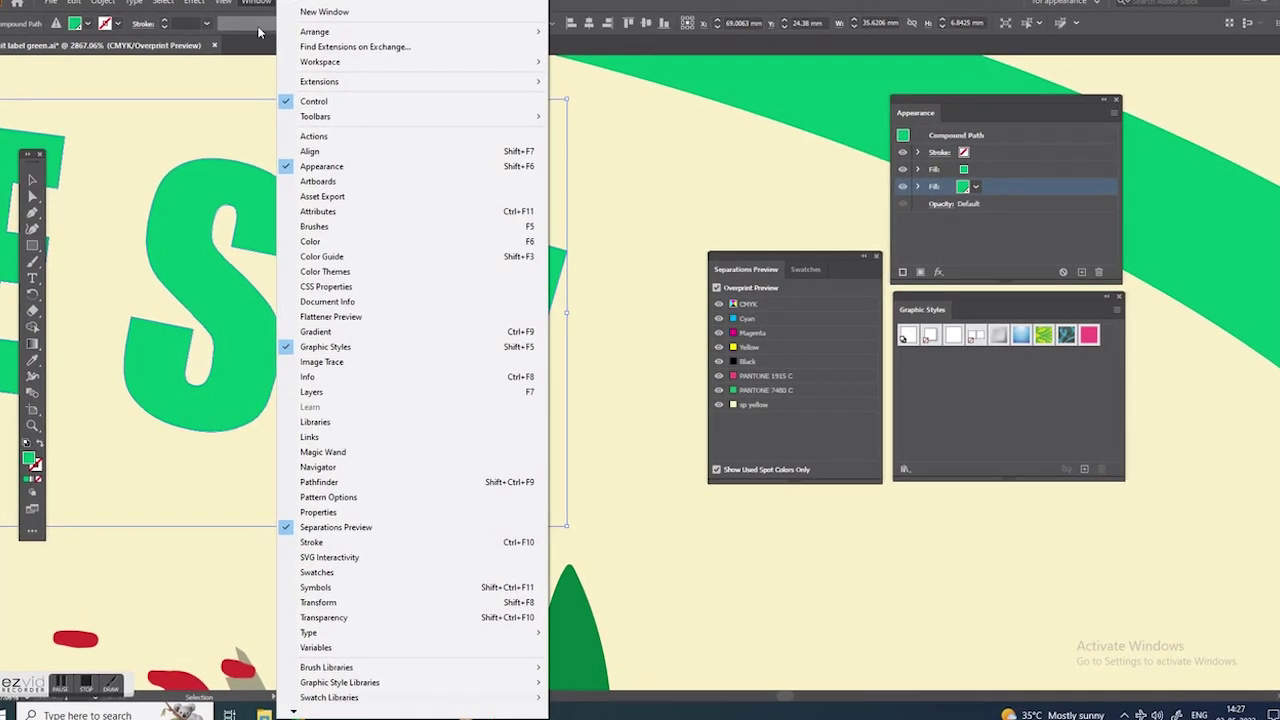
pyautogui.click(330, 617)
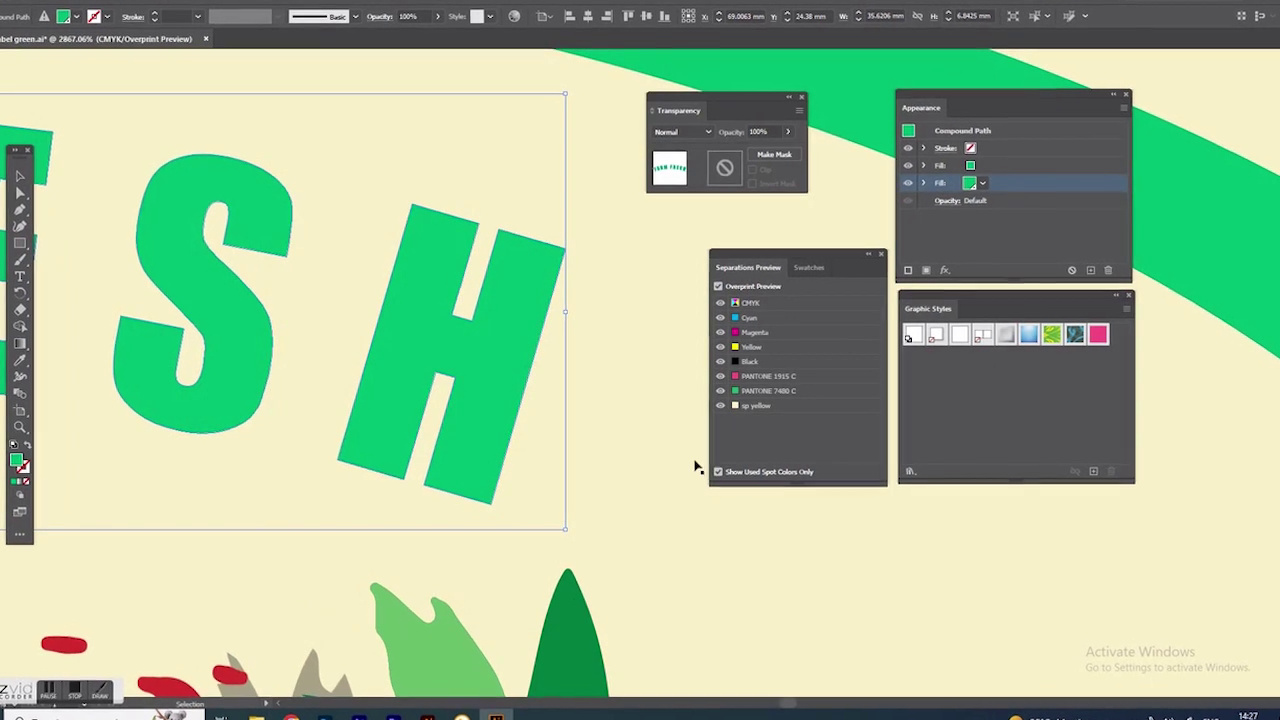
pyautogui.click(710, 128)
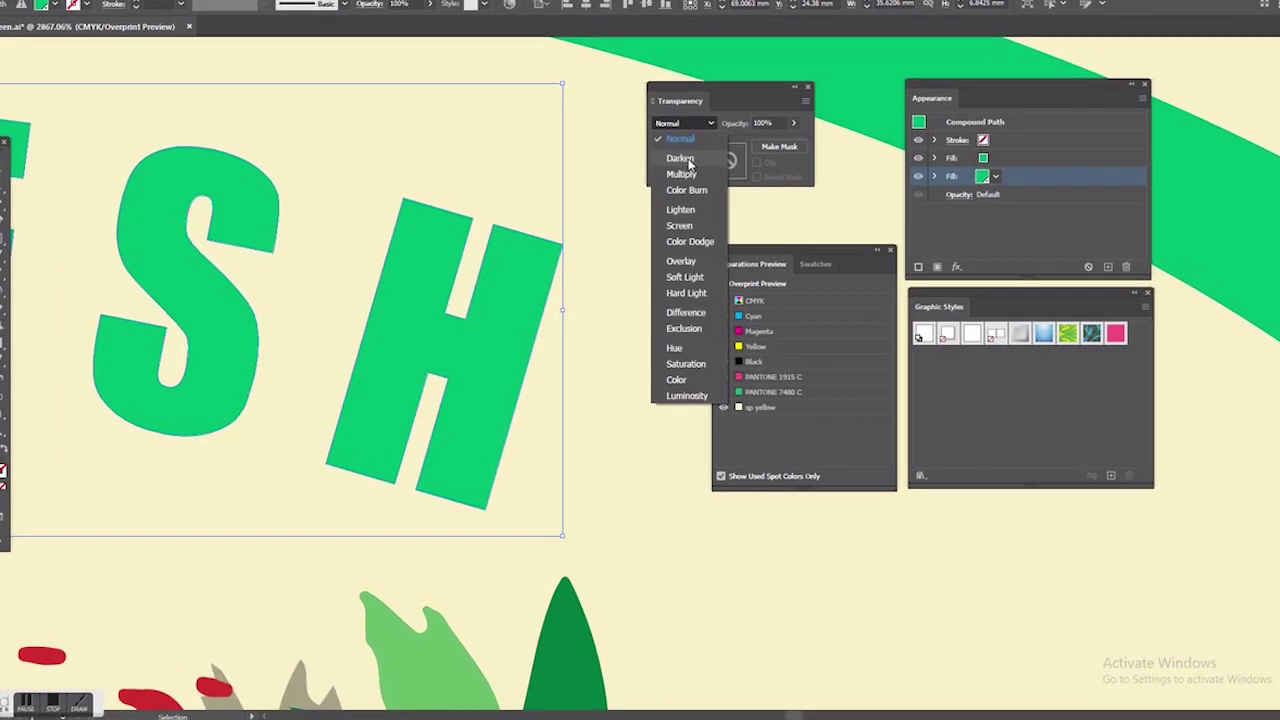
pyautogui.click(681, 124)
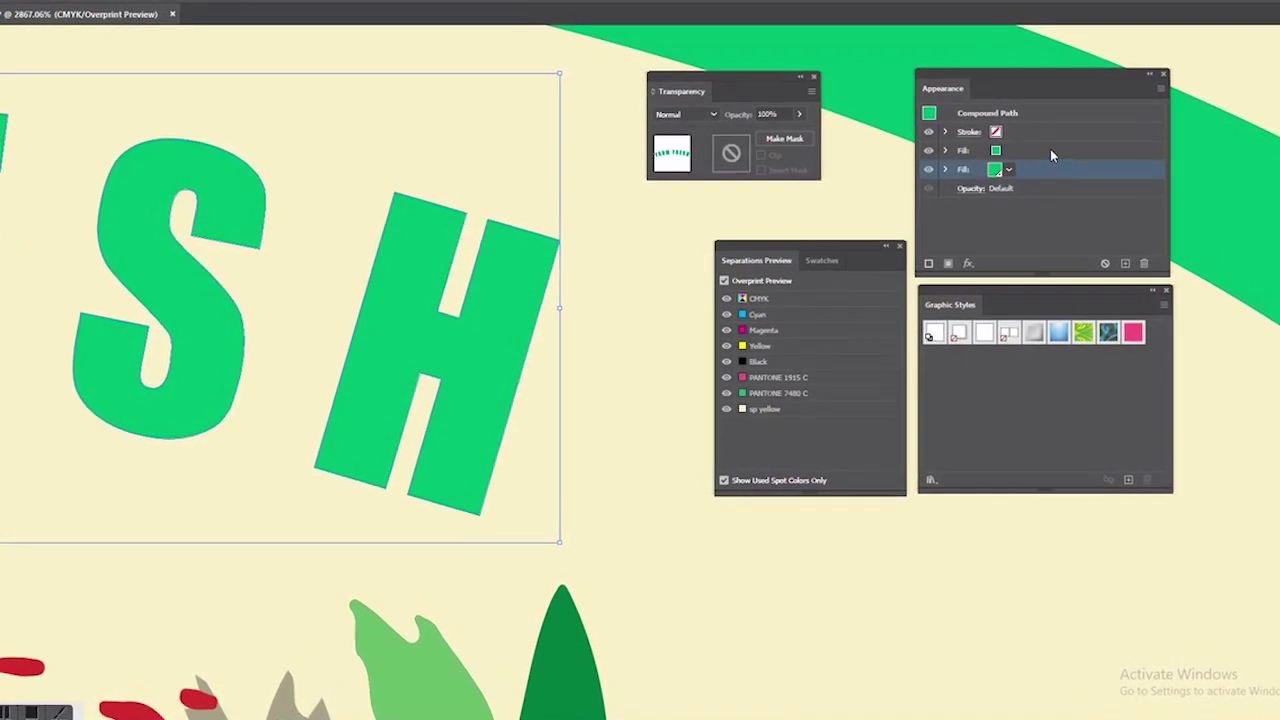
# Set FRESH's upper fill to Darken and zoom in on the letter H.
pyautogui.click(1050, 150)
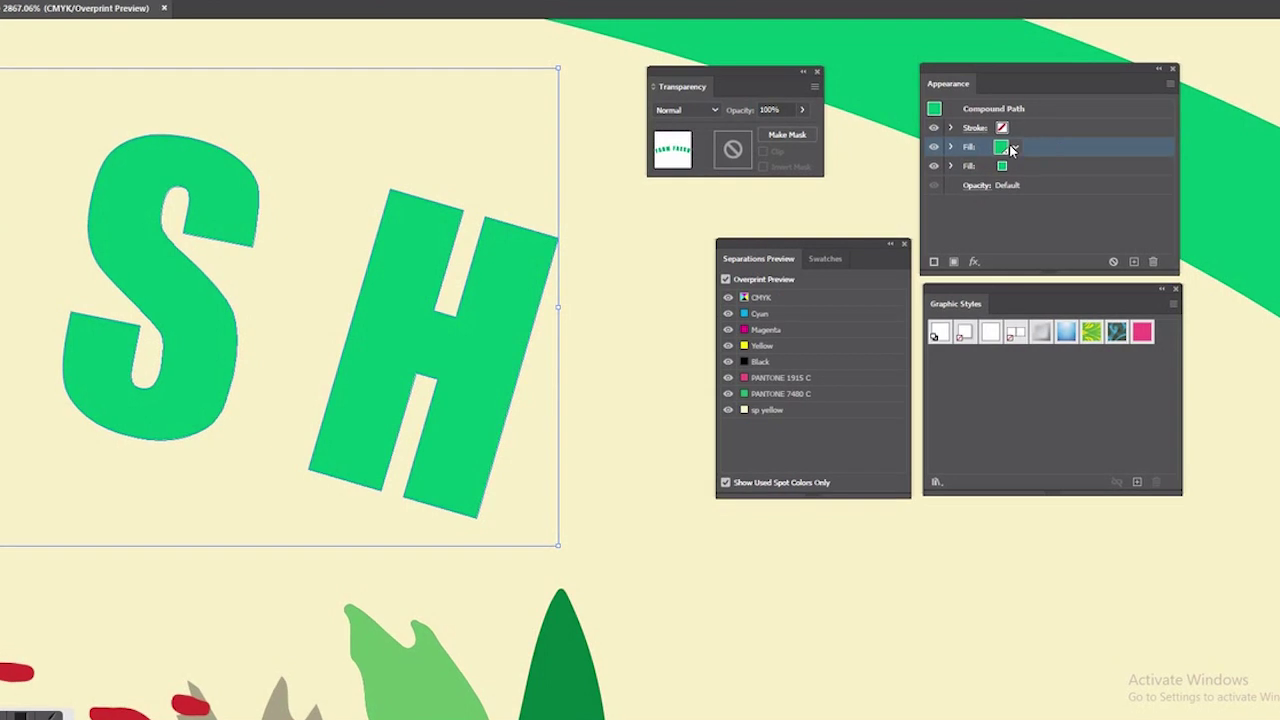
pyautogui.click(705, 109)
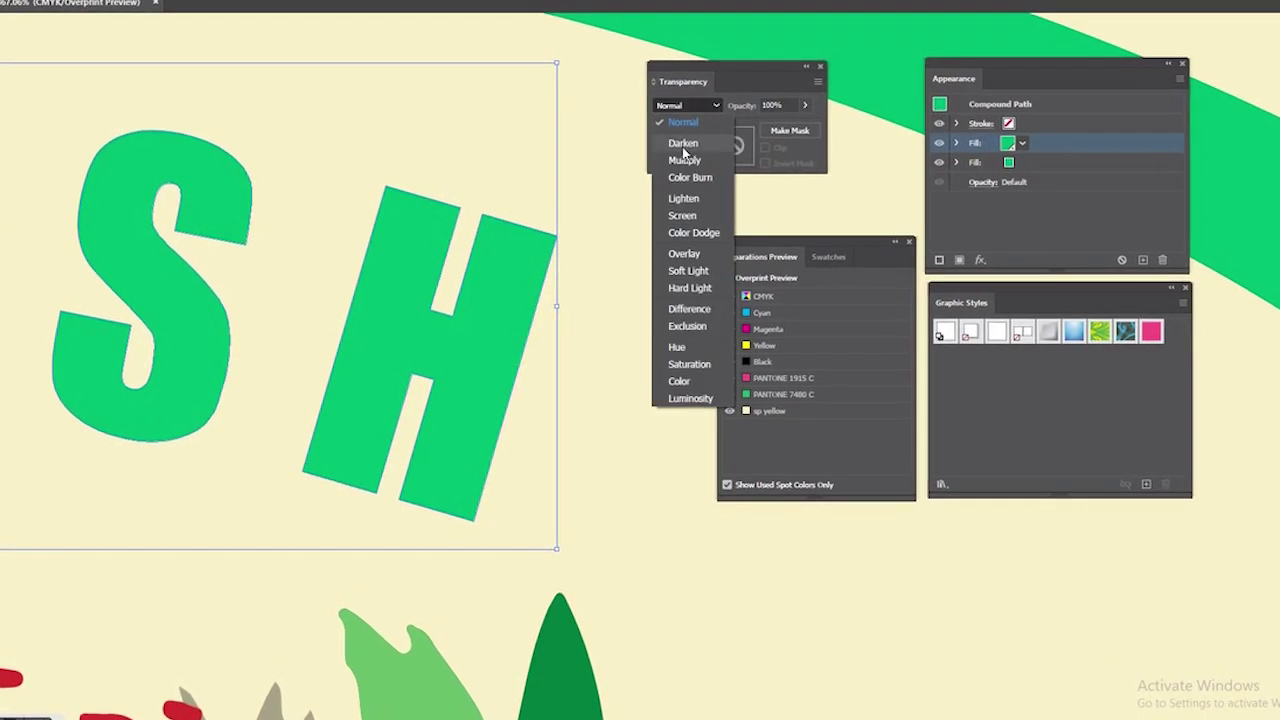
pyautogui.click(683, 145)
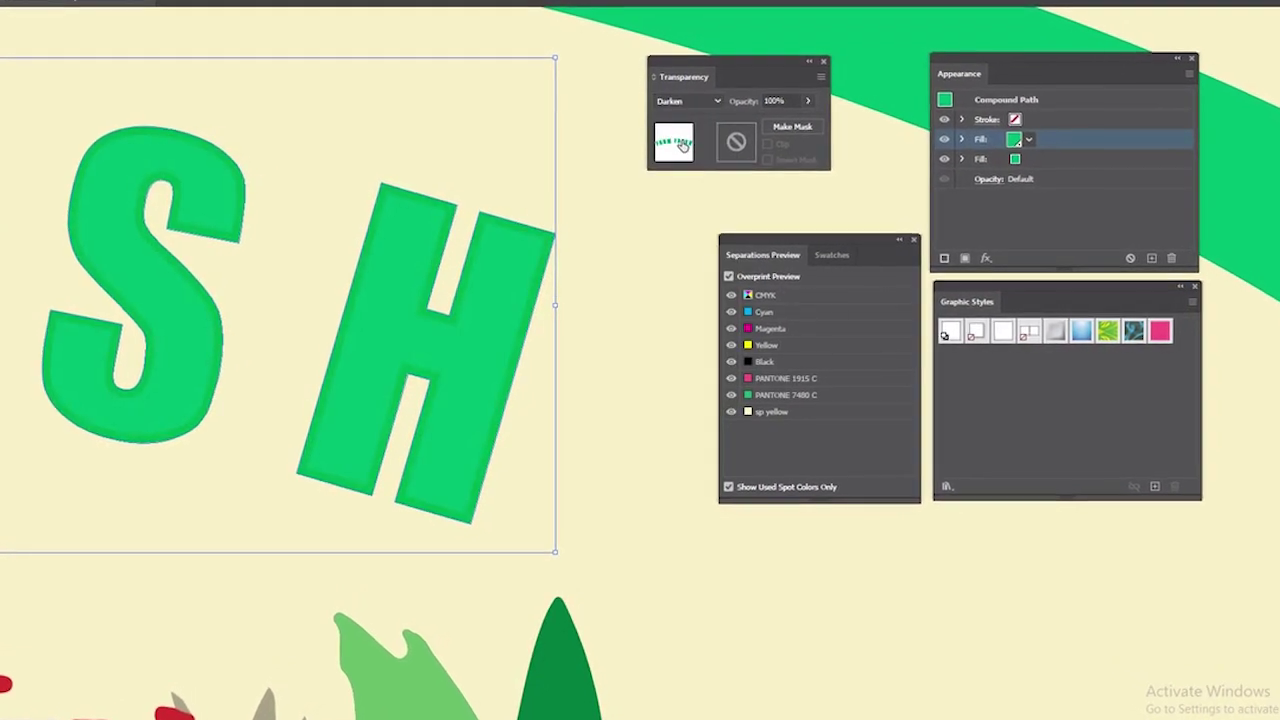
pyautogui.keyDown('ctrl'); pyautogui.click(506, 306); pyautogui.keyUp('ctrl')
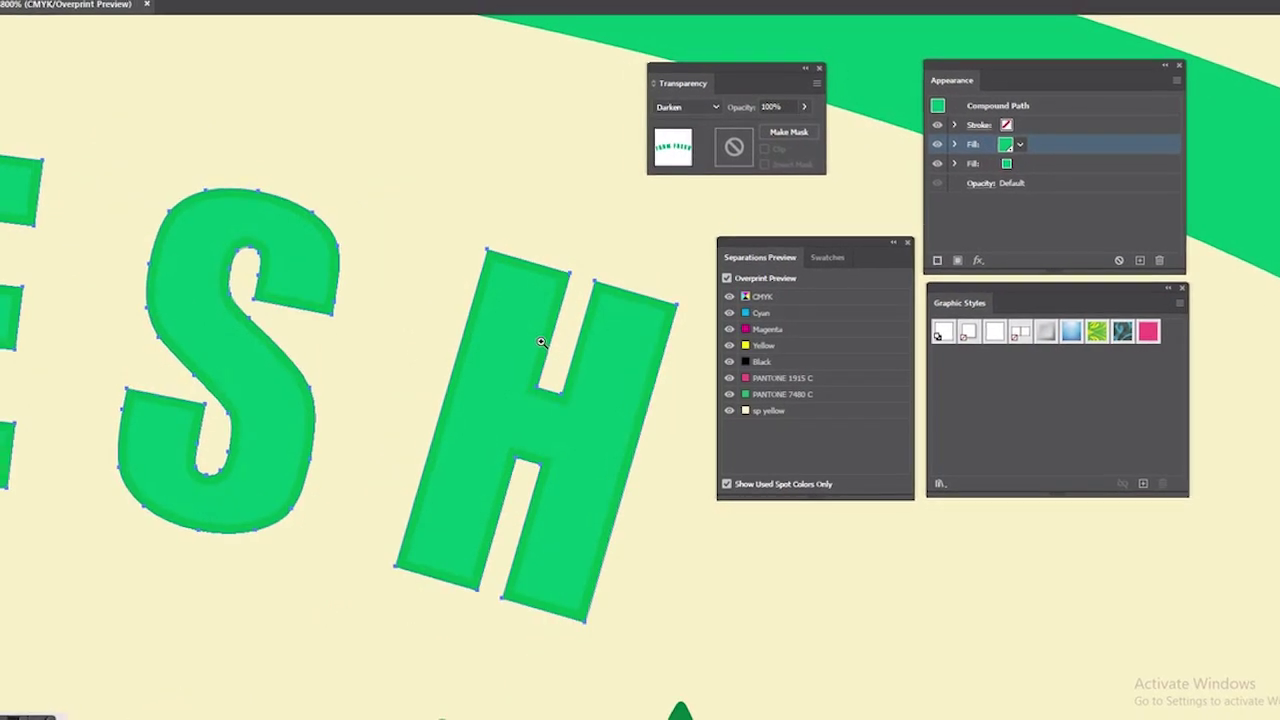
pyautogui.click(555, 350)
pyautogui.click(526, 334)
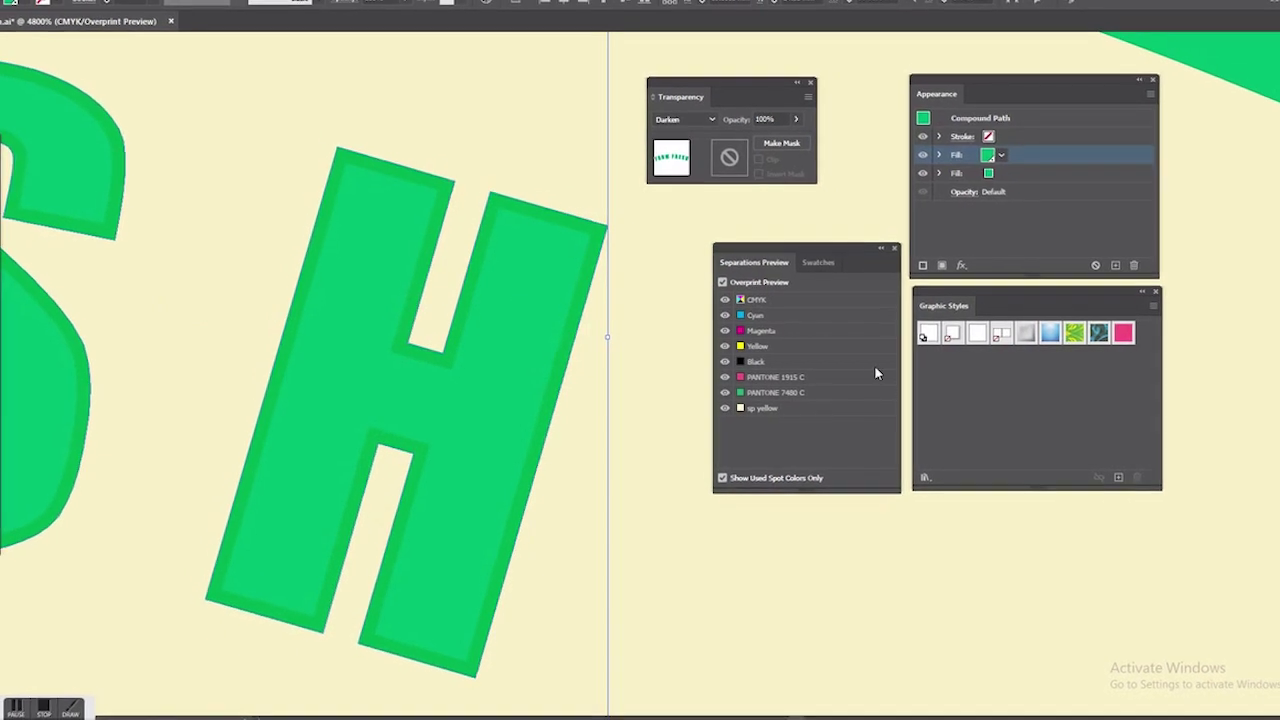
pyautogui.click(723, 392)
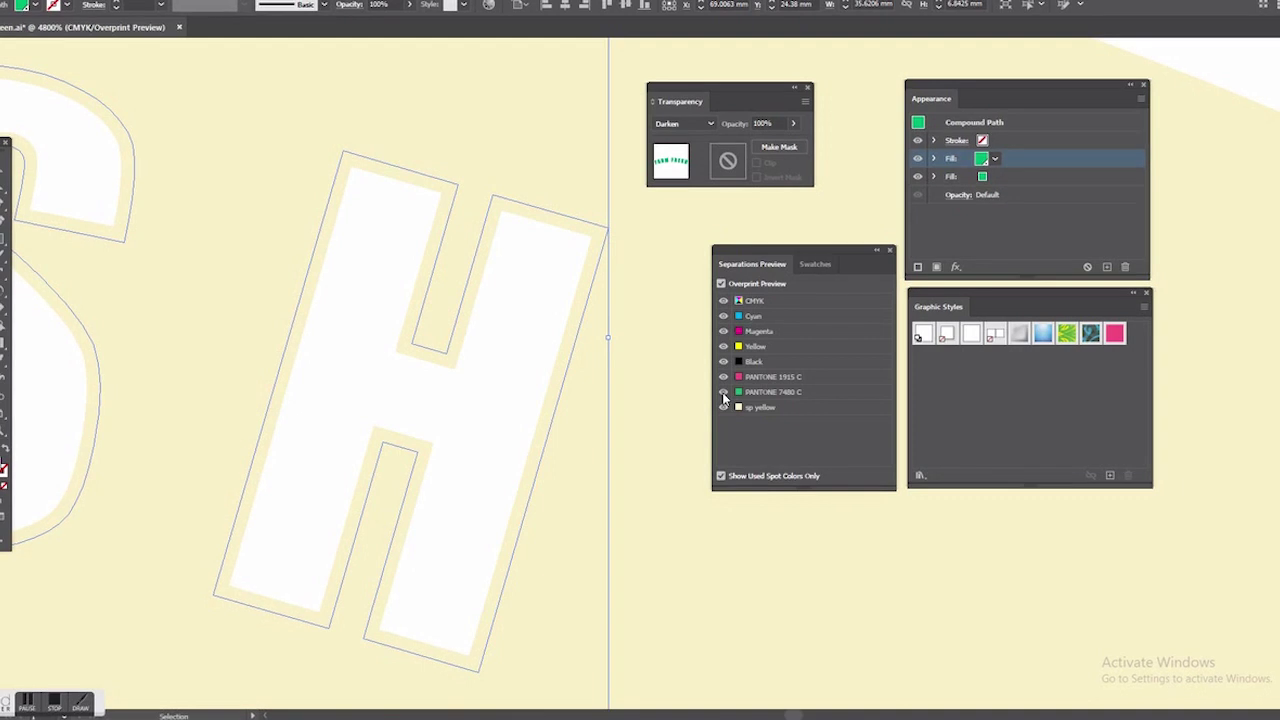
pyautogui.click(723, 392)
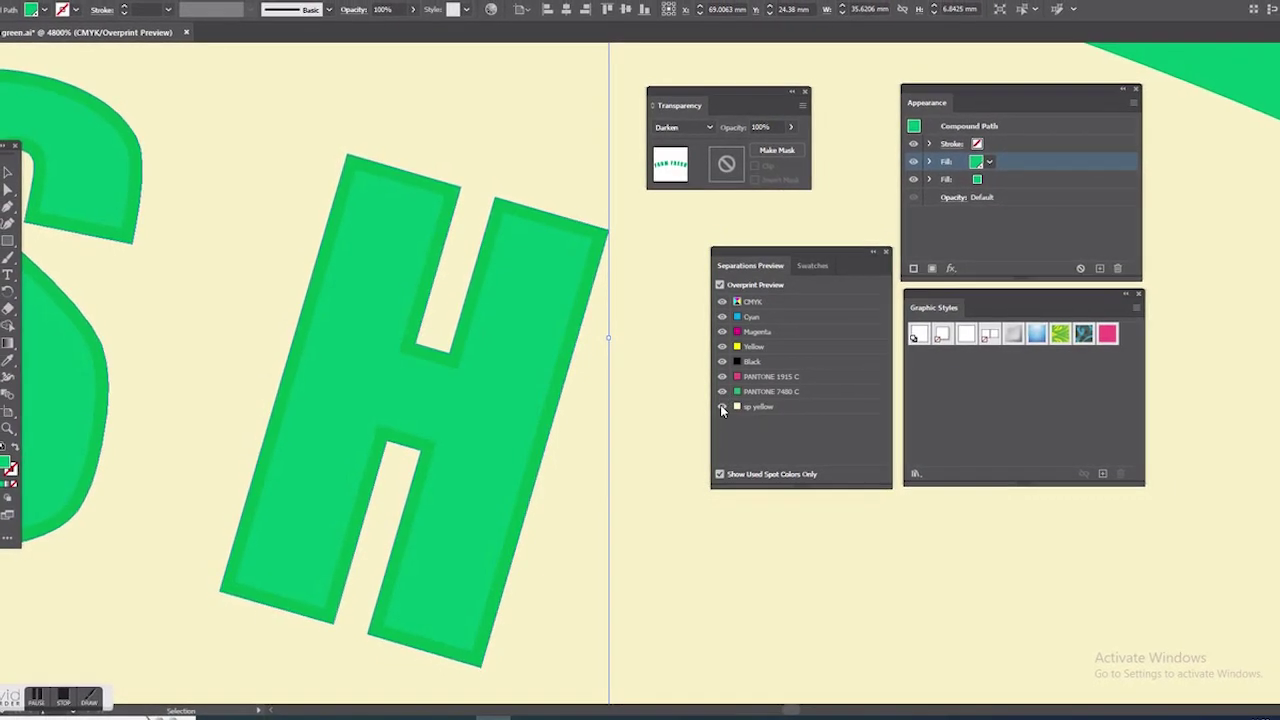
pyautogui.click(722, 407)
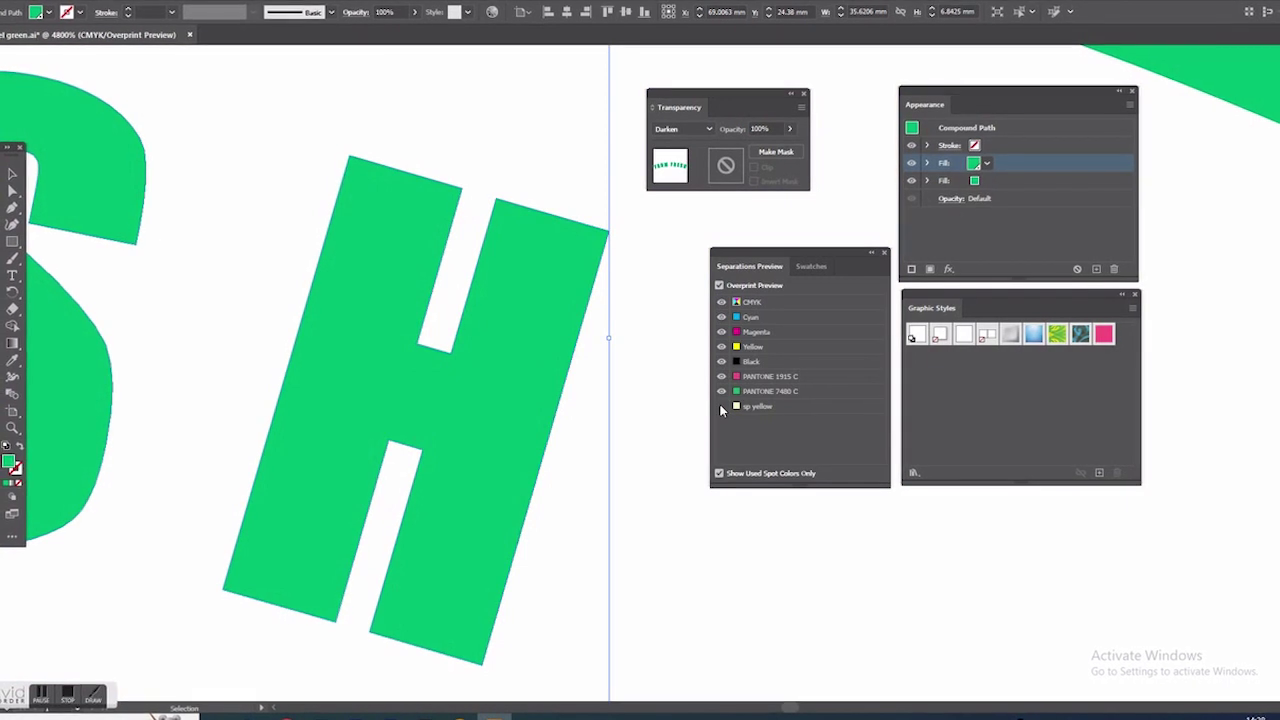
pyautogui.click(721, 407)
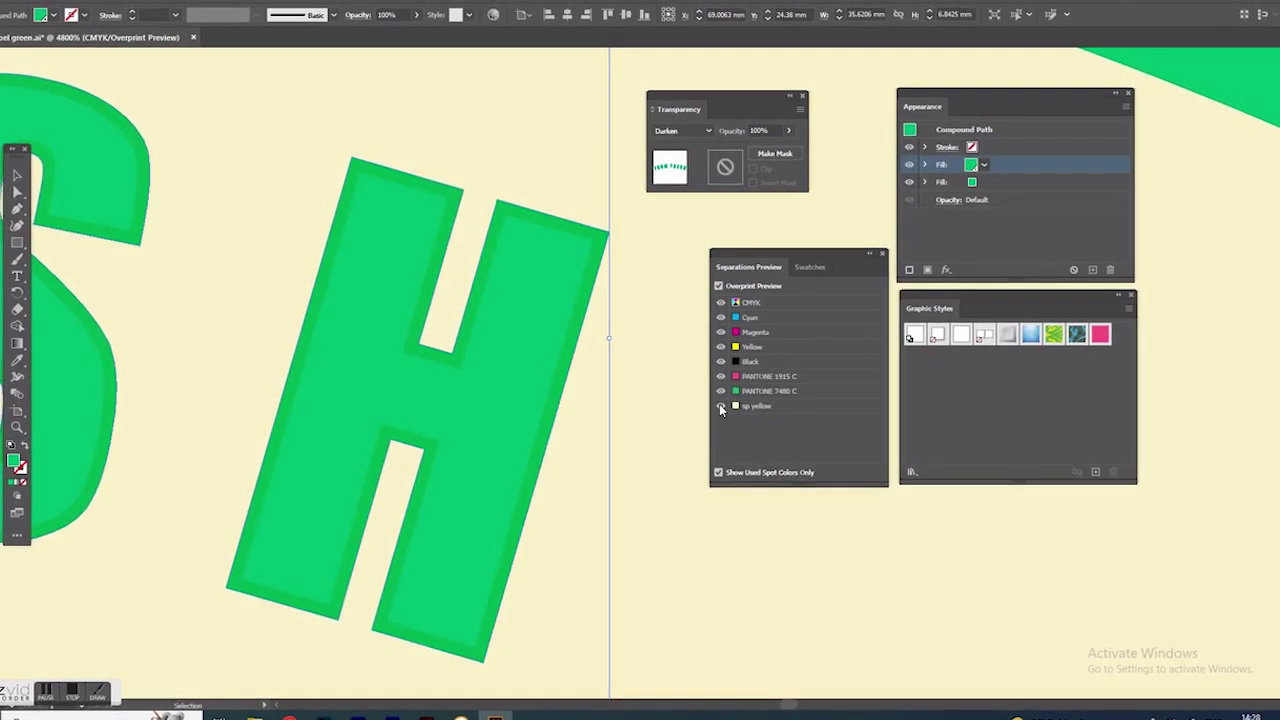
pyautogui.keyDown('alt'); pyautogui.click(585, 363); pyautogui.keyUp('alt')
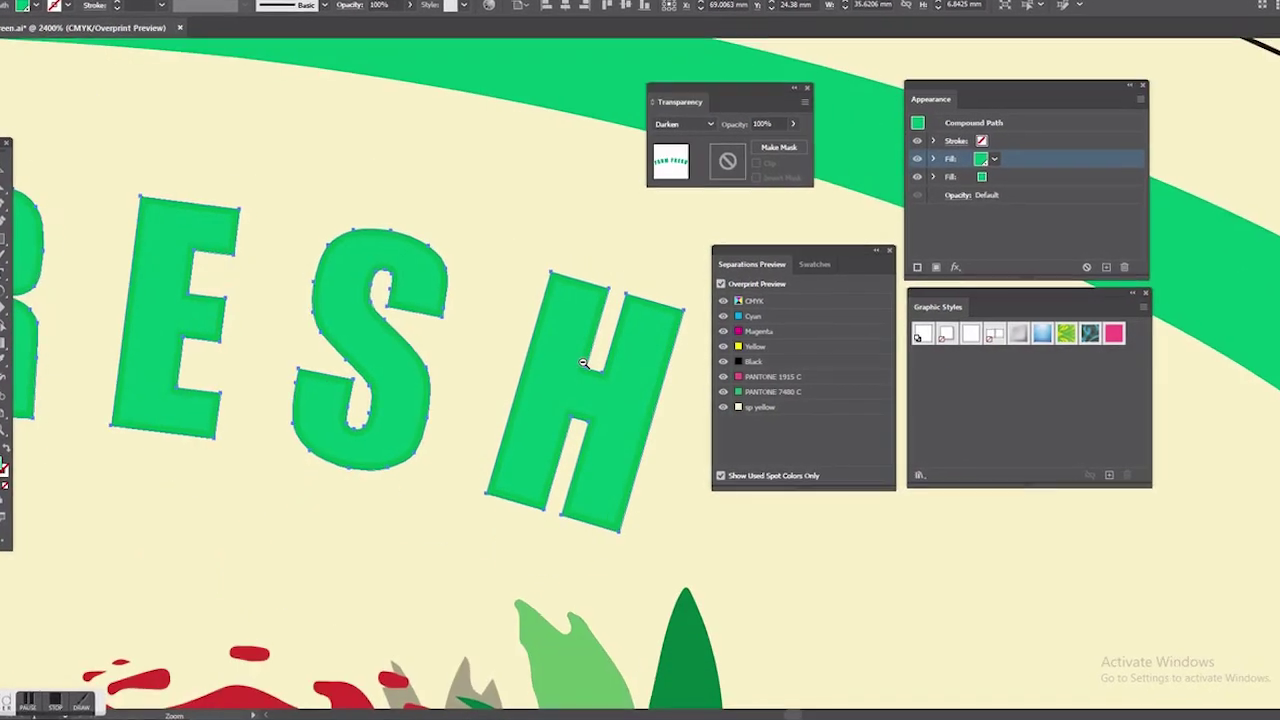
# Save the FRESH lettering's appearance as a graphic style named Green trap.
pyautogui.click(584, 366)
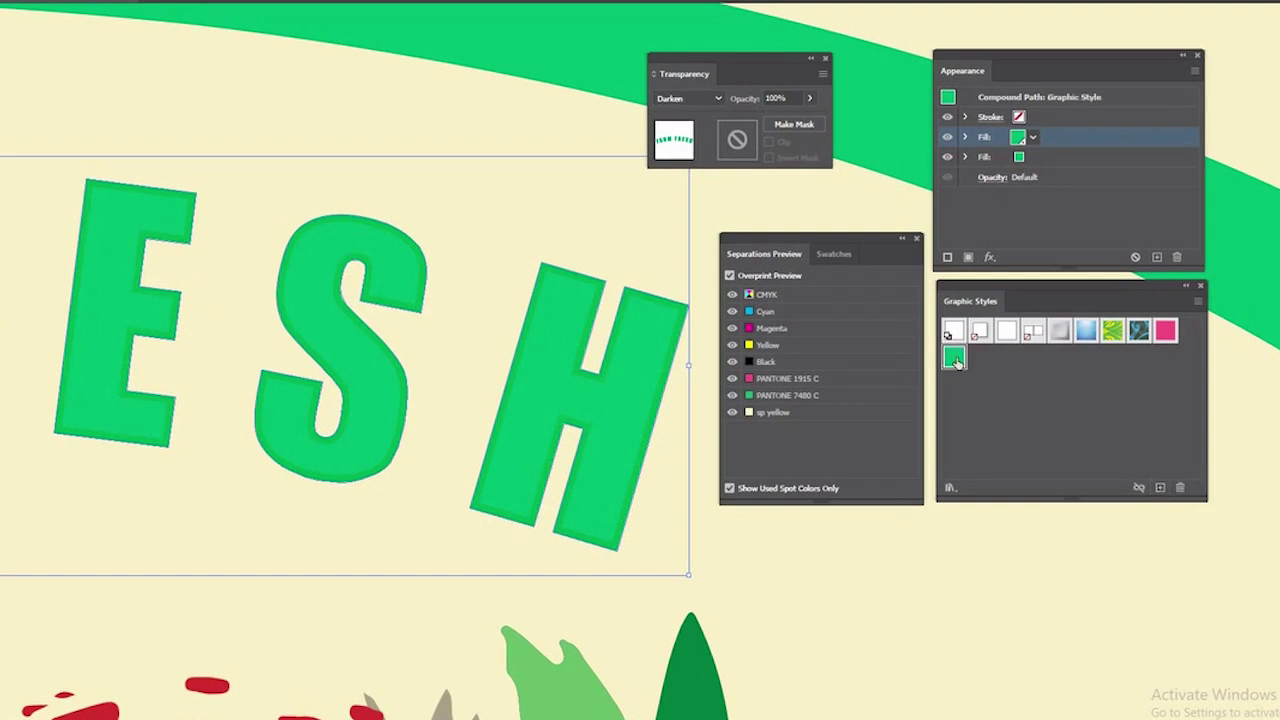
pyautogui.doubleClick(955, 360)
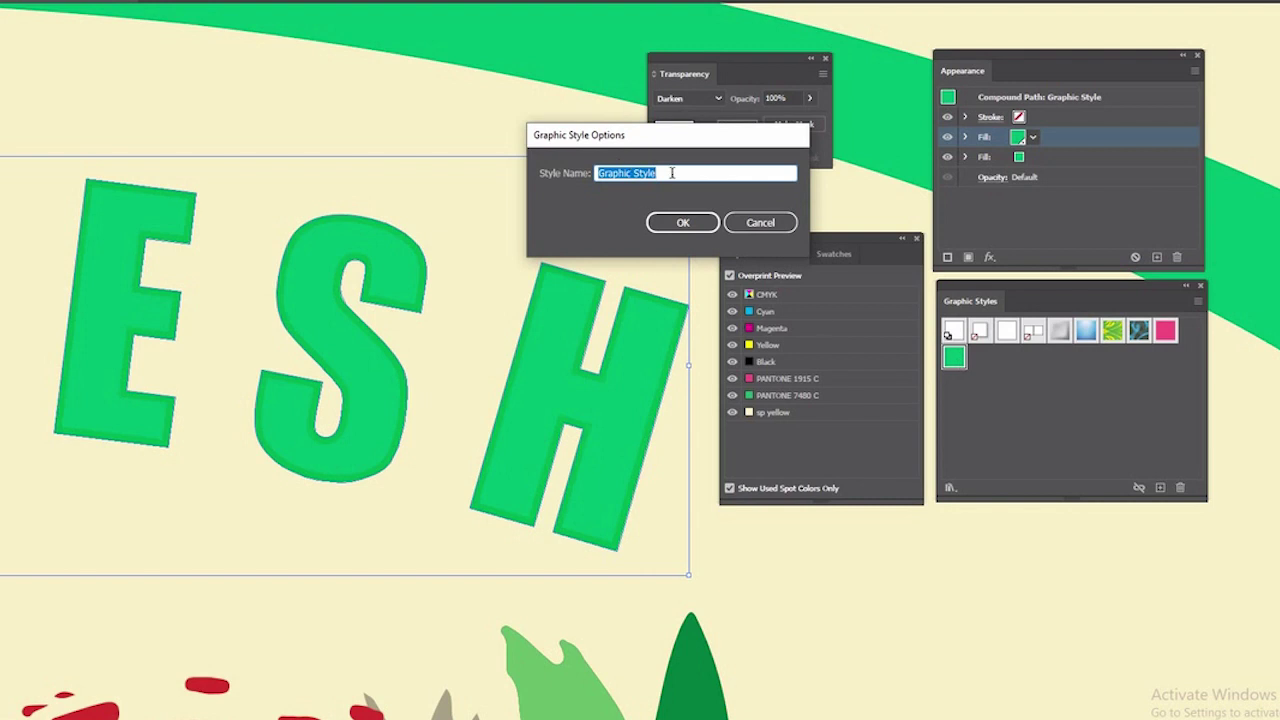
pyautogui.click(683, 224)
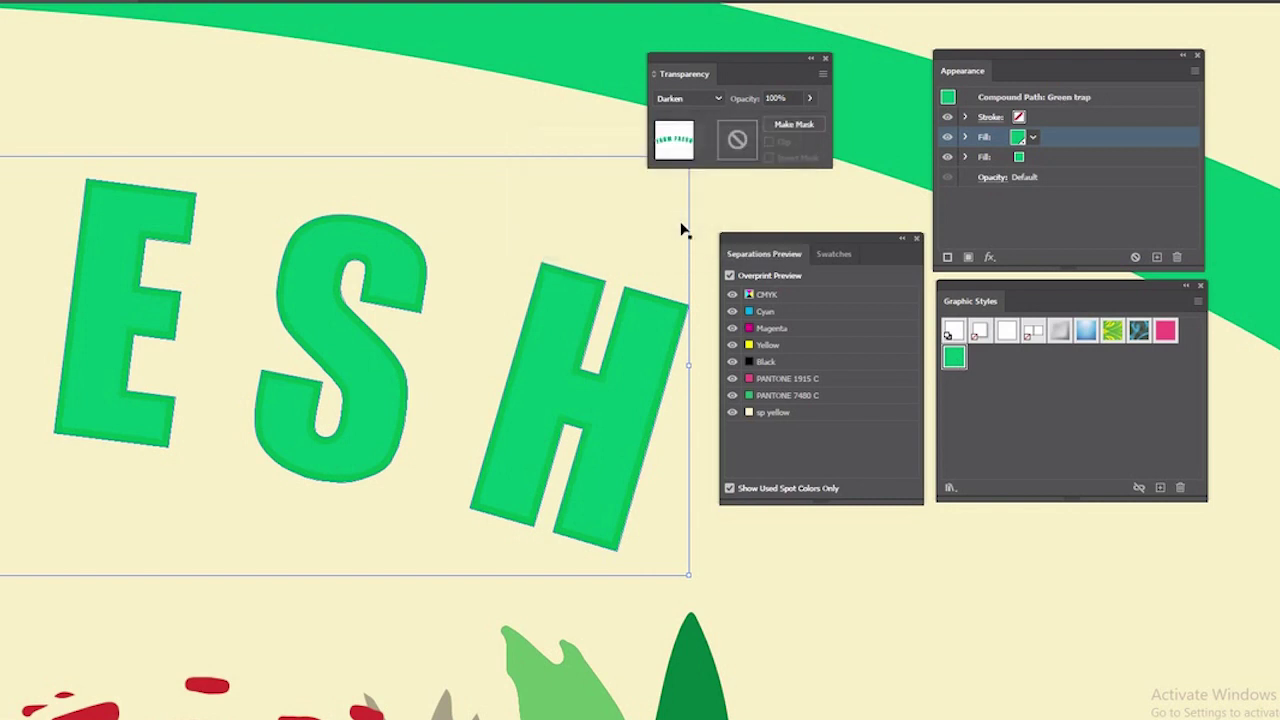
pyautogui.scroll(5, 425, 485)
pyautogui.scroll(3, 285, 449)
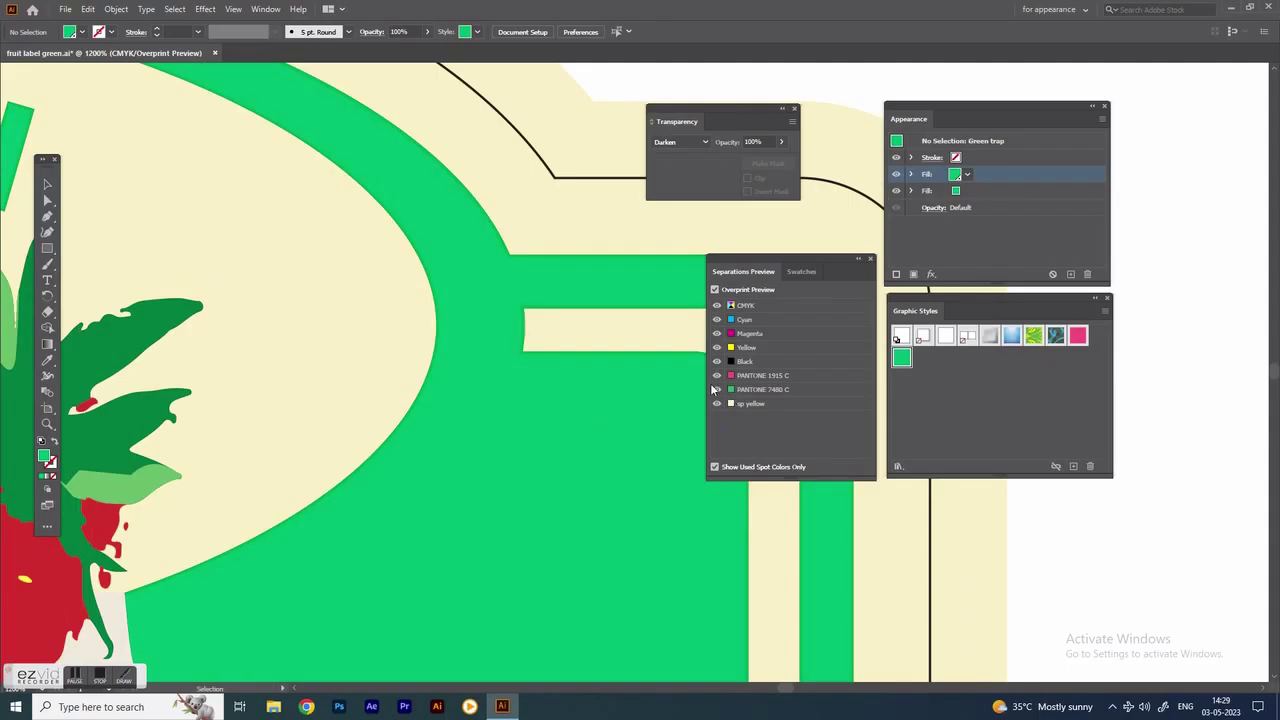
# Toggle the PANTONE 7480 C and sp yellow plates off and on, then zoom out to the whole label.
pyautogui.click(718, 390)
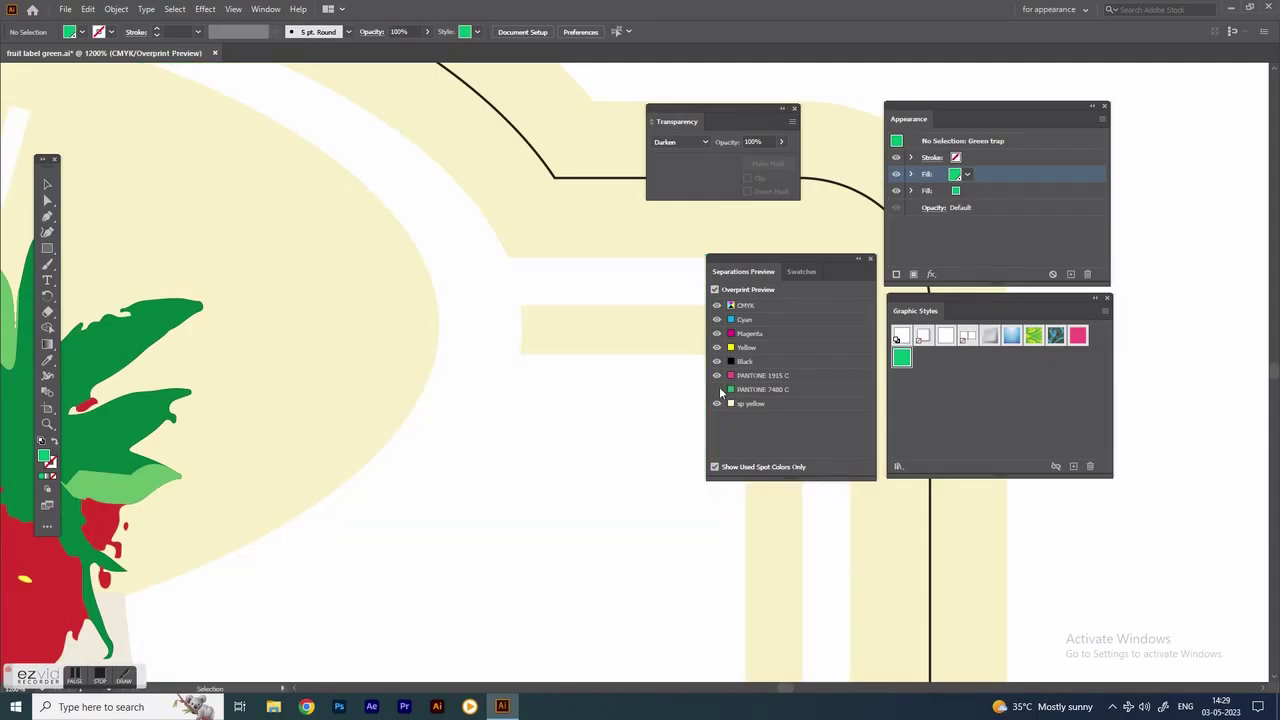
pyautogui.click(717, 390)
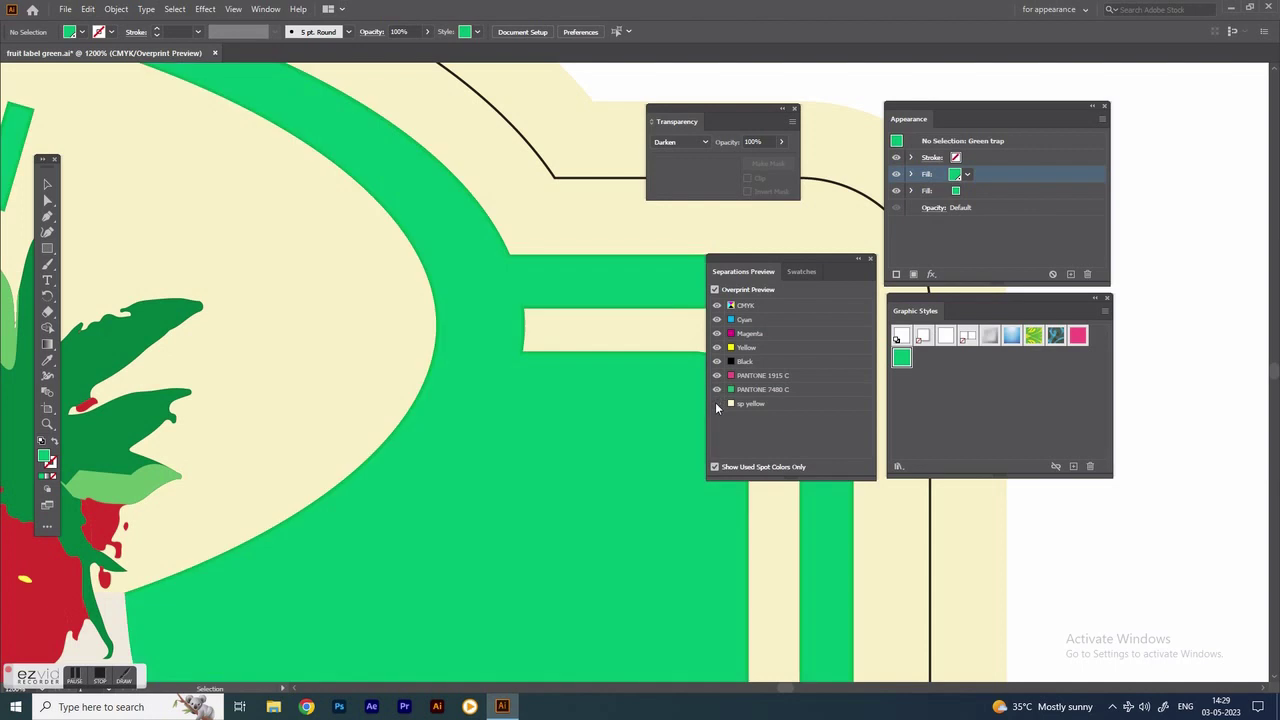
pyautogui.click(717, 404)
pyautogui.click(717, 404)
pyautogui.hotkey('ctrl', '-')
pyautogui.hotkey('ctrl', '-')
pyautogui.hotkey('ctrl', '-')
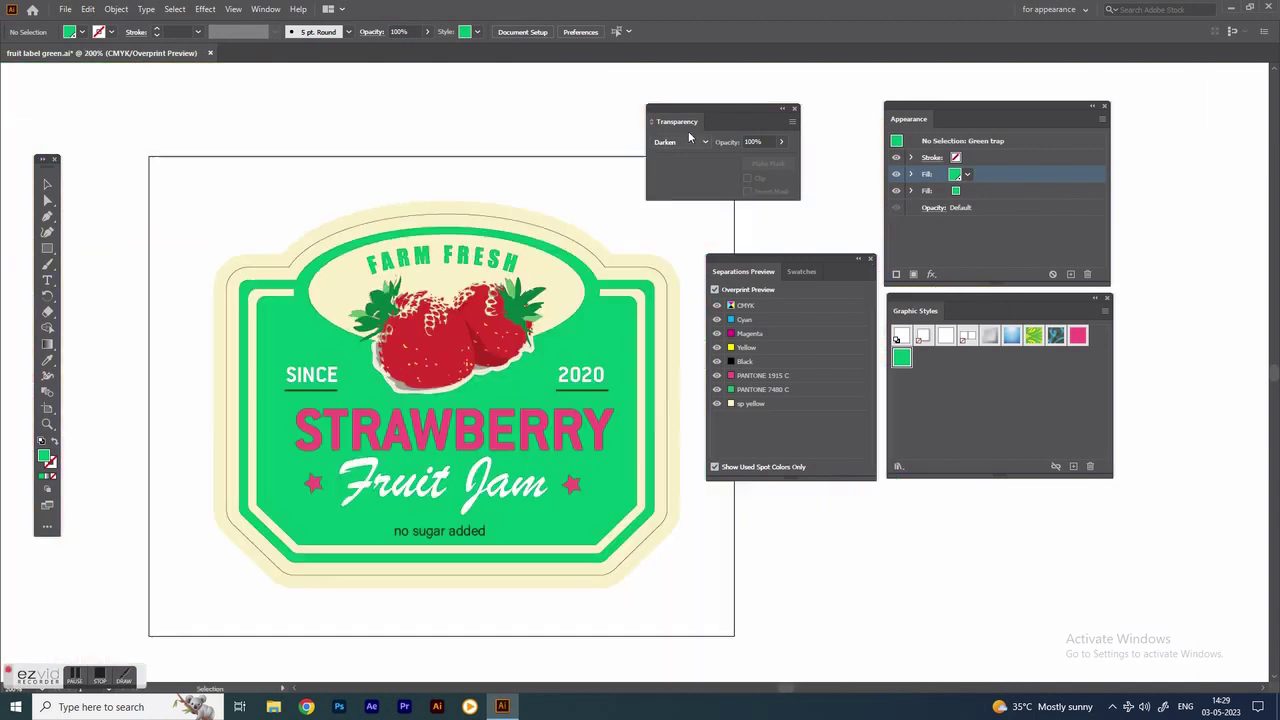
pyautogui.moveTo(704, 111); pyautogui.dragTo(777, 155)
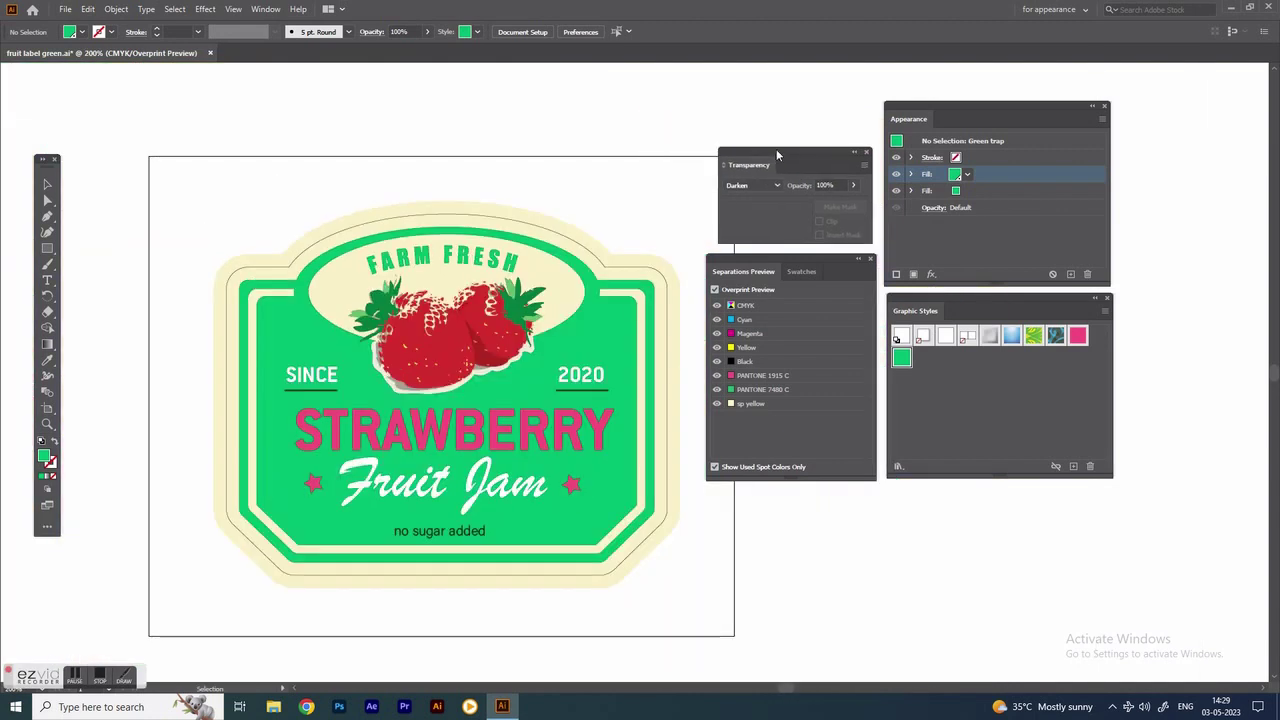